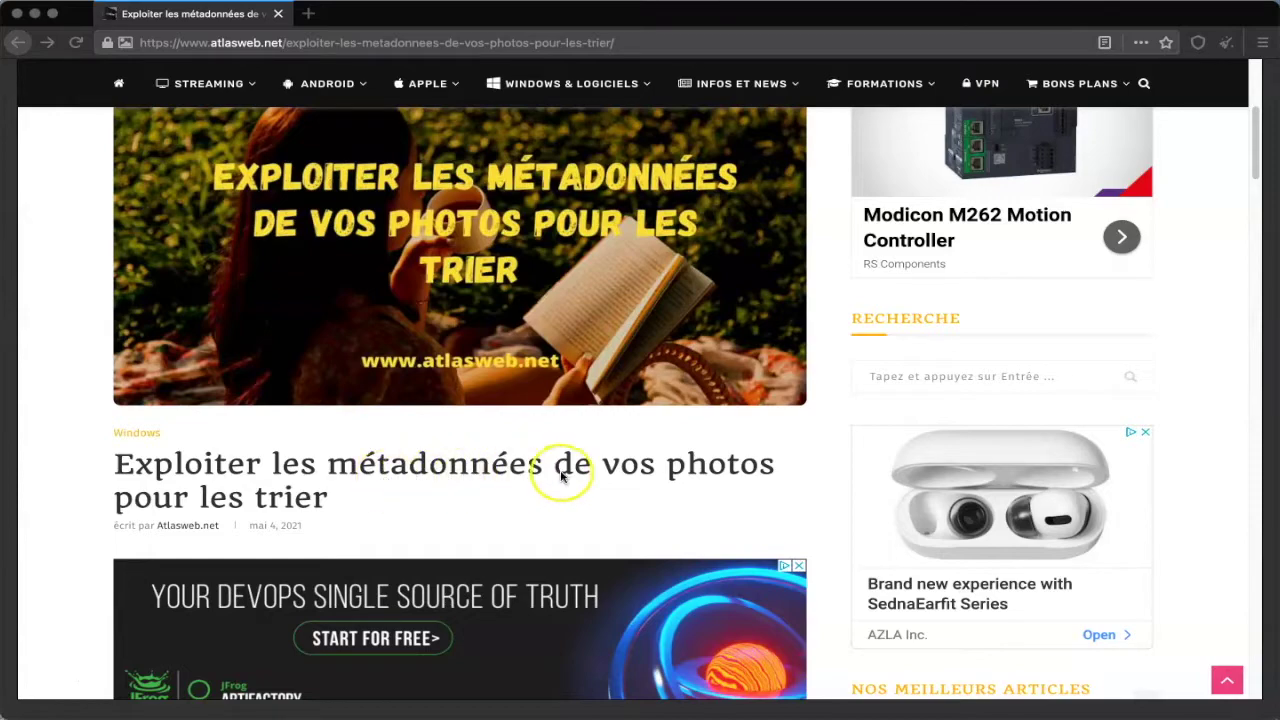
Read through the article on using photo metadata, covering image properties, manual details, copyright and sorting by criteria.
scroll(561, 476, "down", 5)
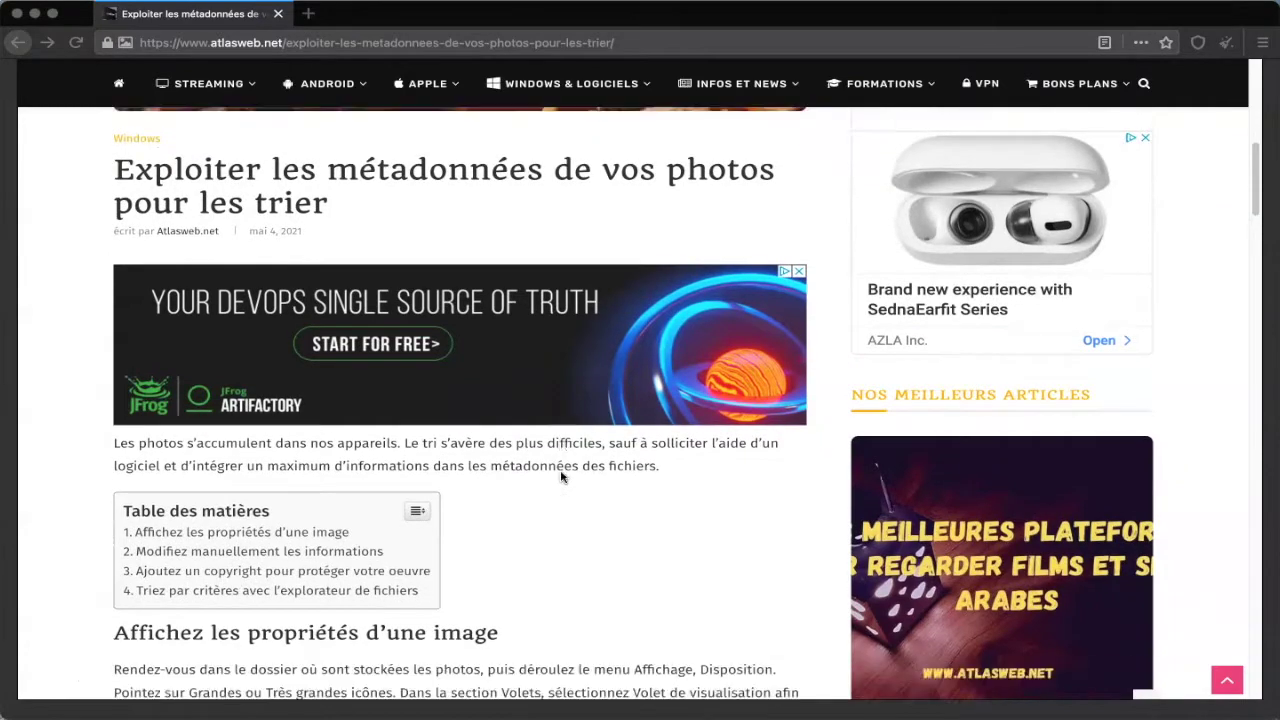
scroll(561, 476, "down", 2)
scroll(514, 346, "down", 3)
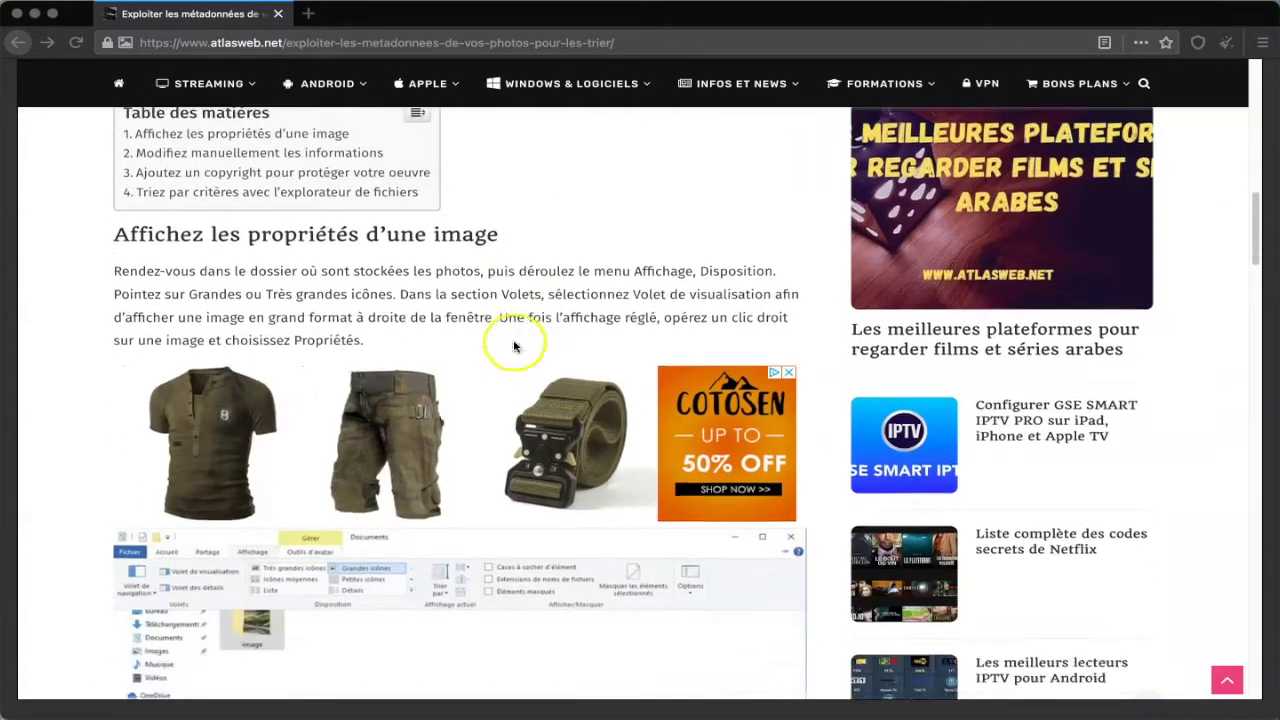
scroll(533, 445, "down", 2)
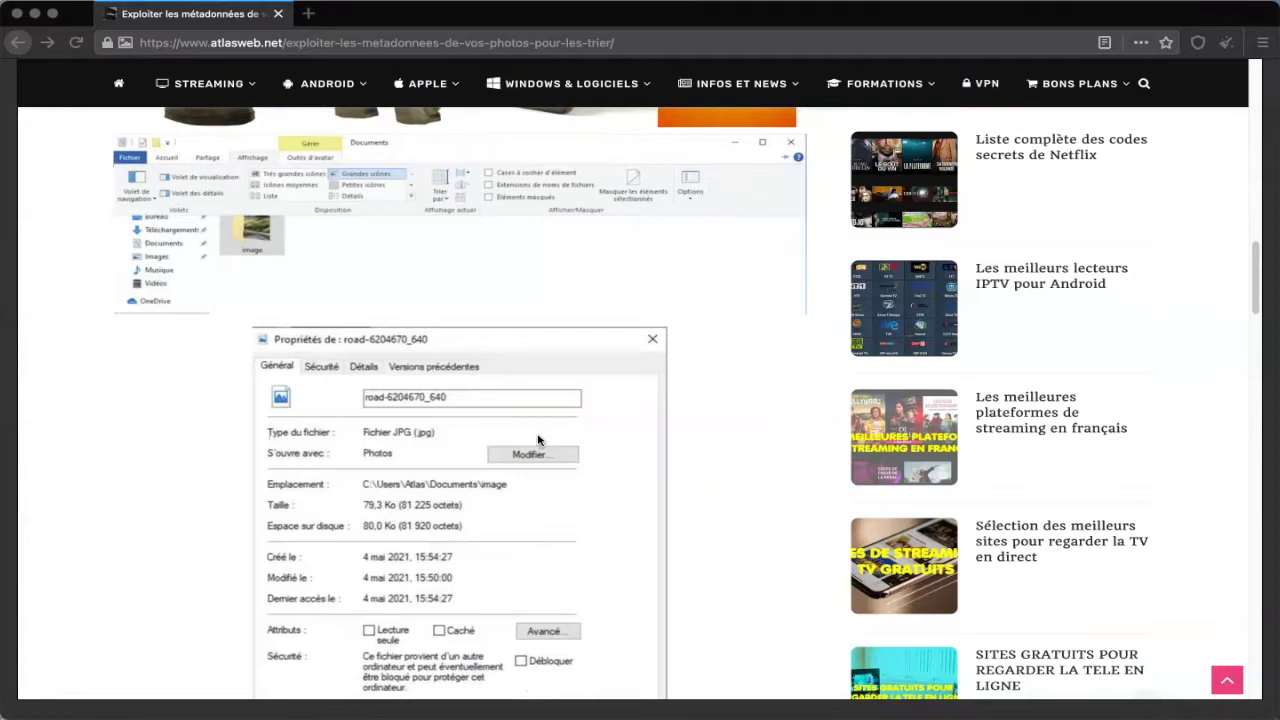
scroll(537, 440, "down", 3)
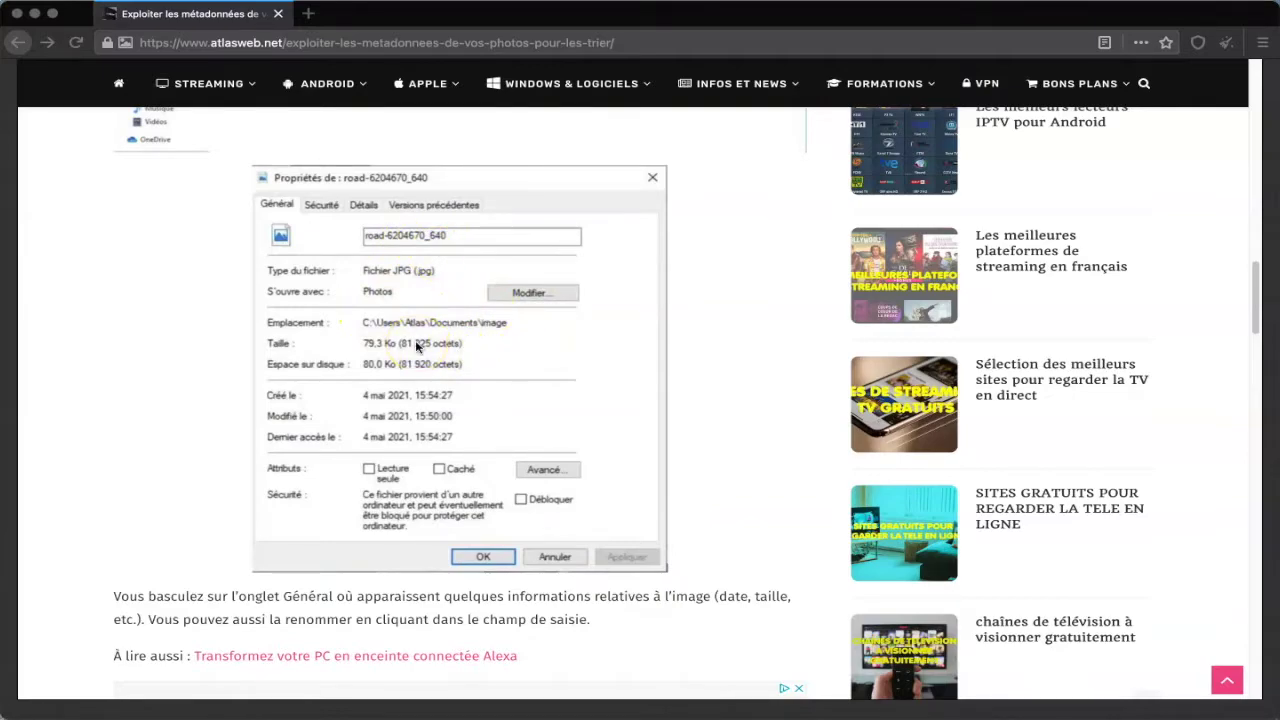
scroll(417, 346, "down", 9)
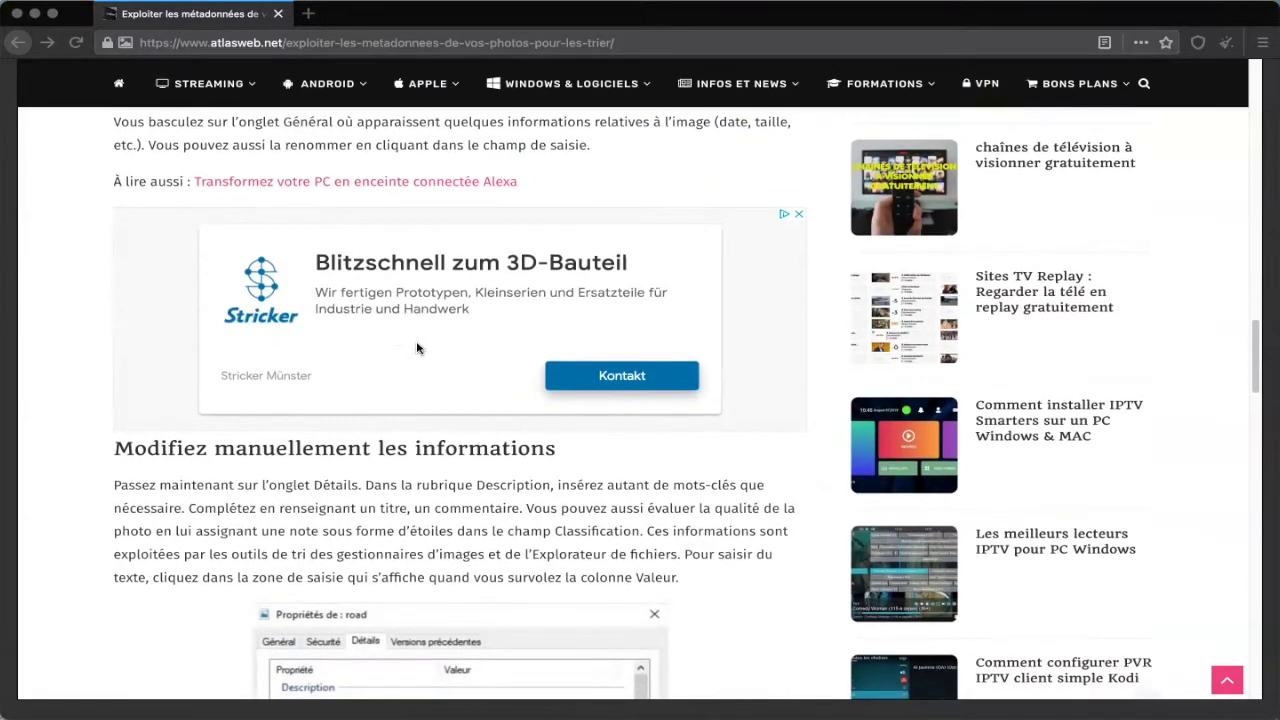
scroll(418, 346, "down", 12)
scroll(458, 316, "up", 2)
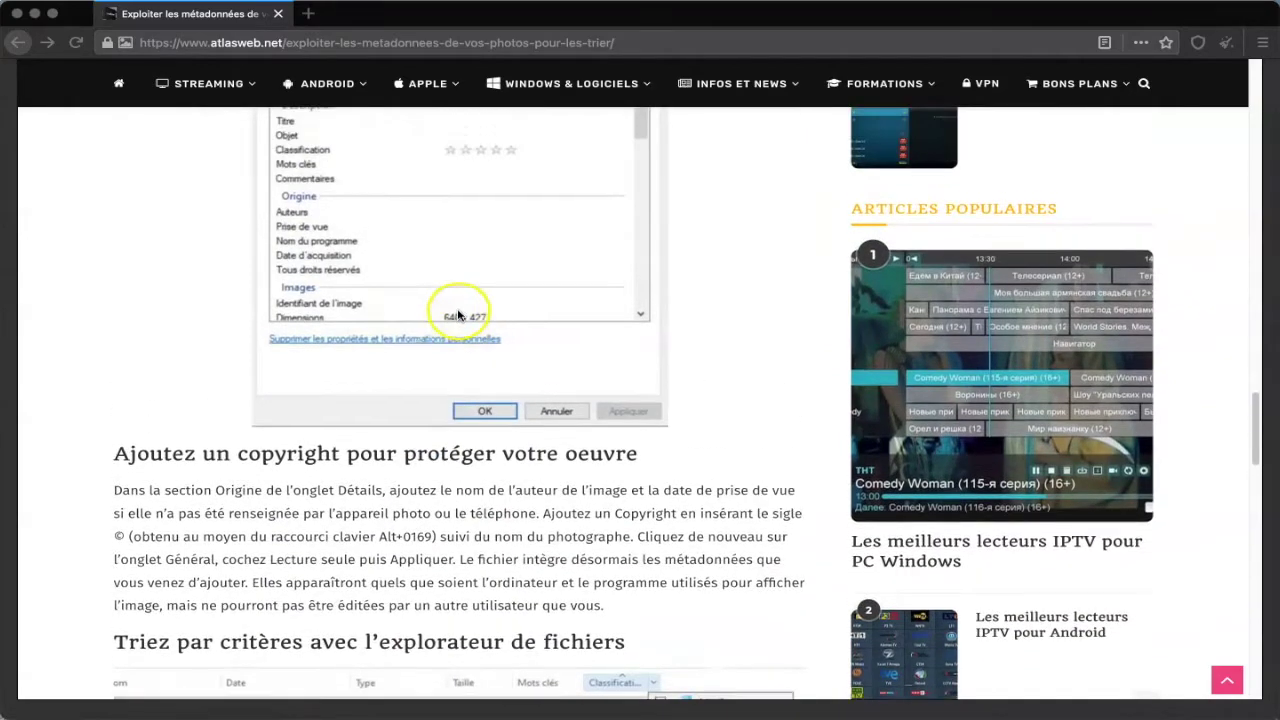
scroll(458, 316, "up", 3)
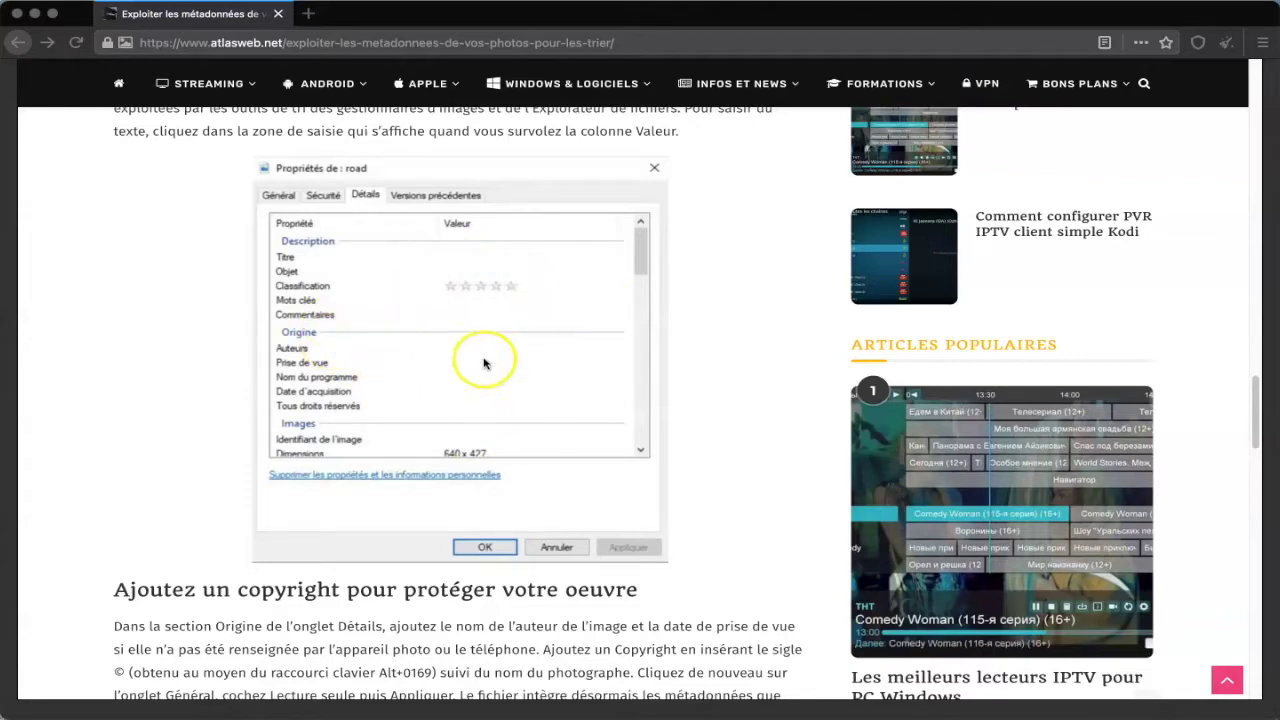
scroll(463, 306, "down", 5)
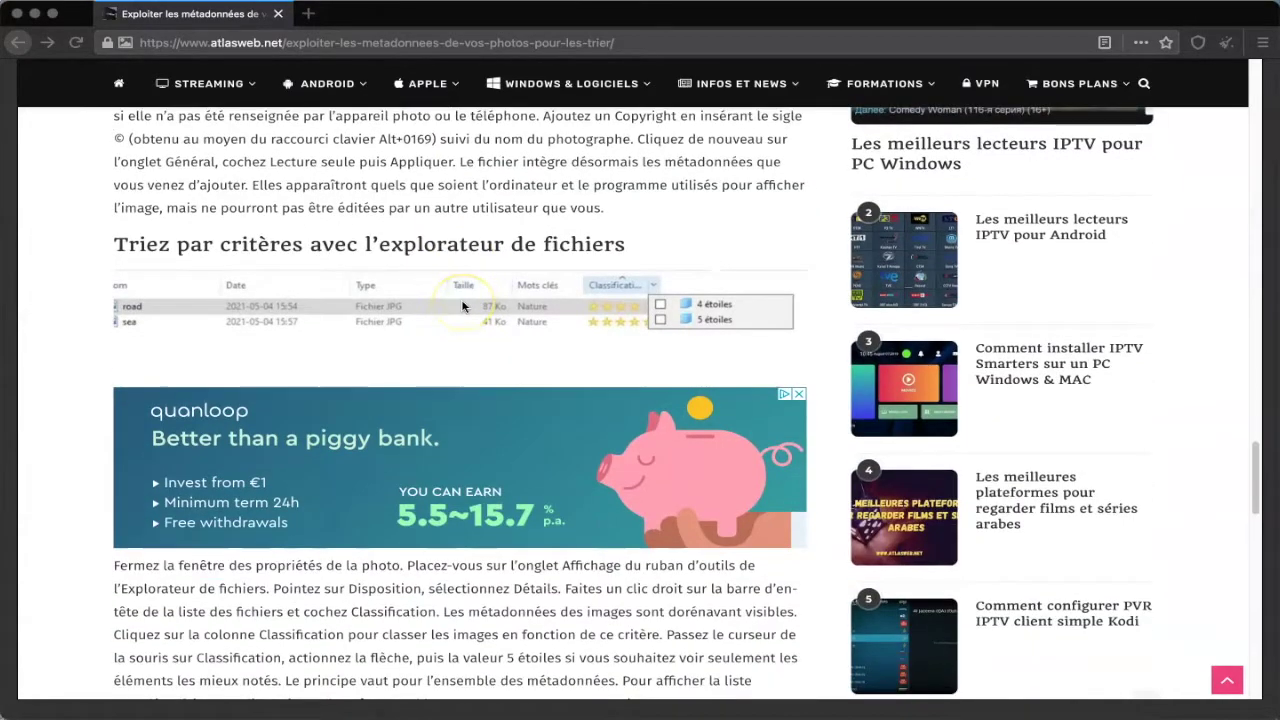
scroll(463, 306, "up", 3)
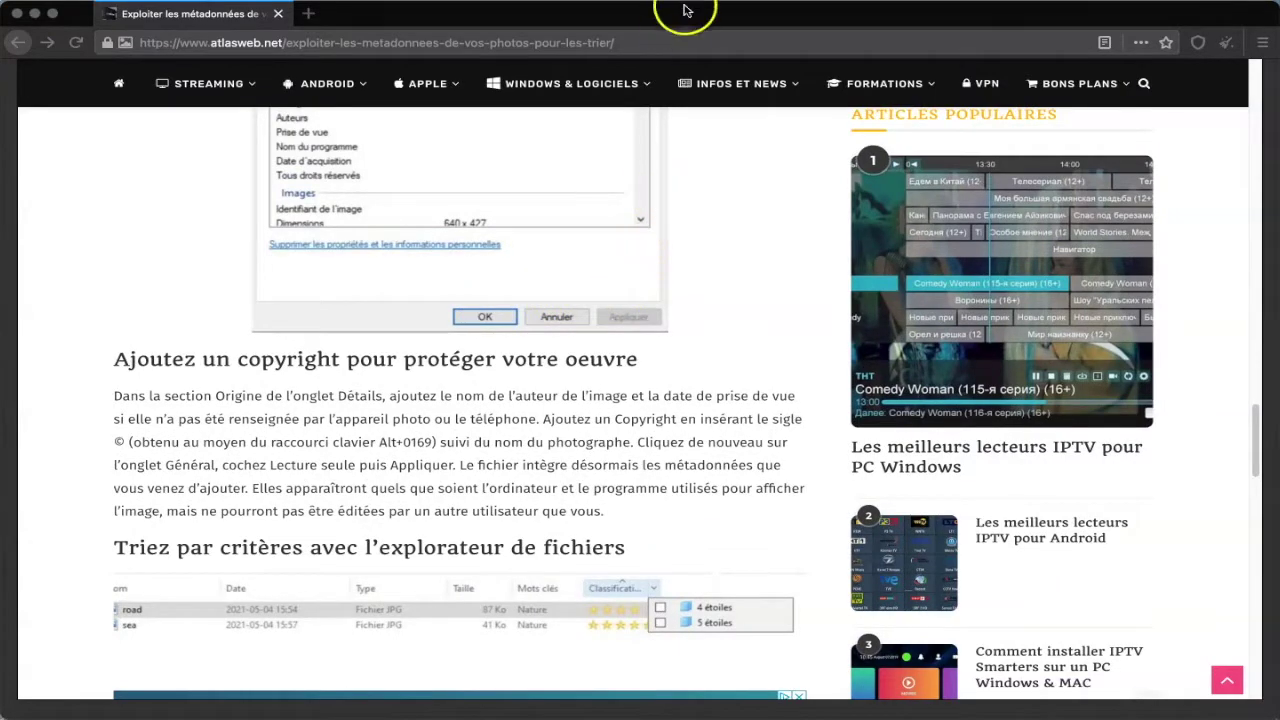
Switch to the Microsoft Remote Desktop session and look over the Pixabay home page behind the image folder window.
key("ctrl+Up")
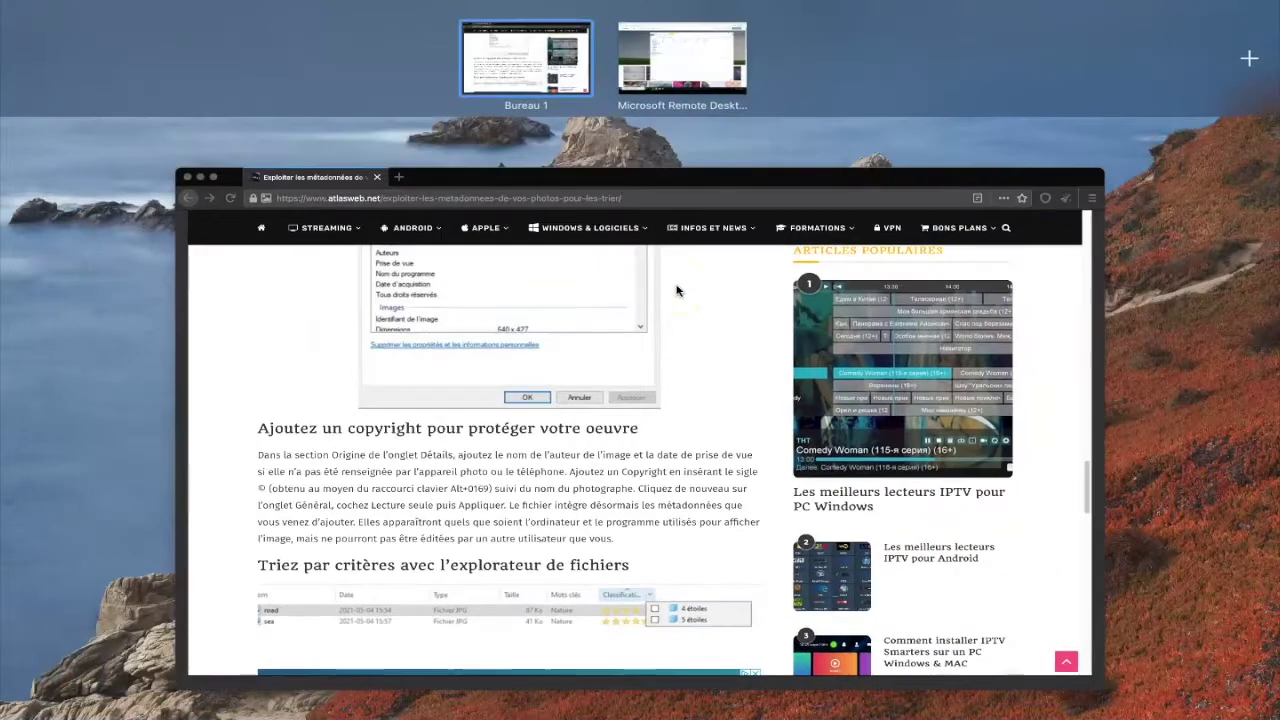
left_click(690, 55)
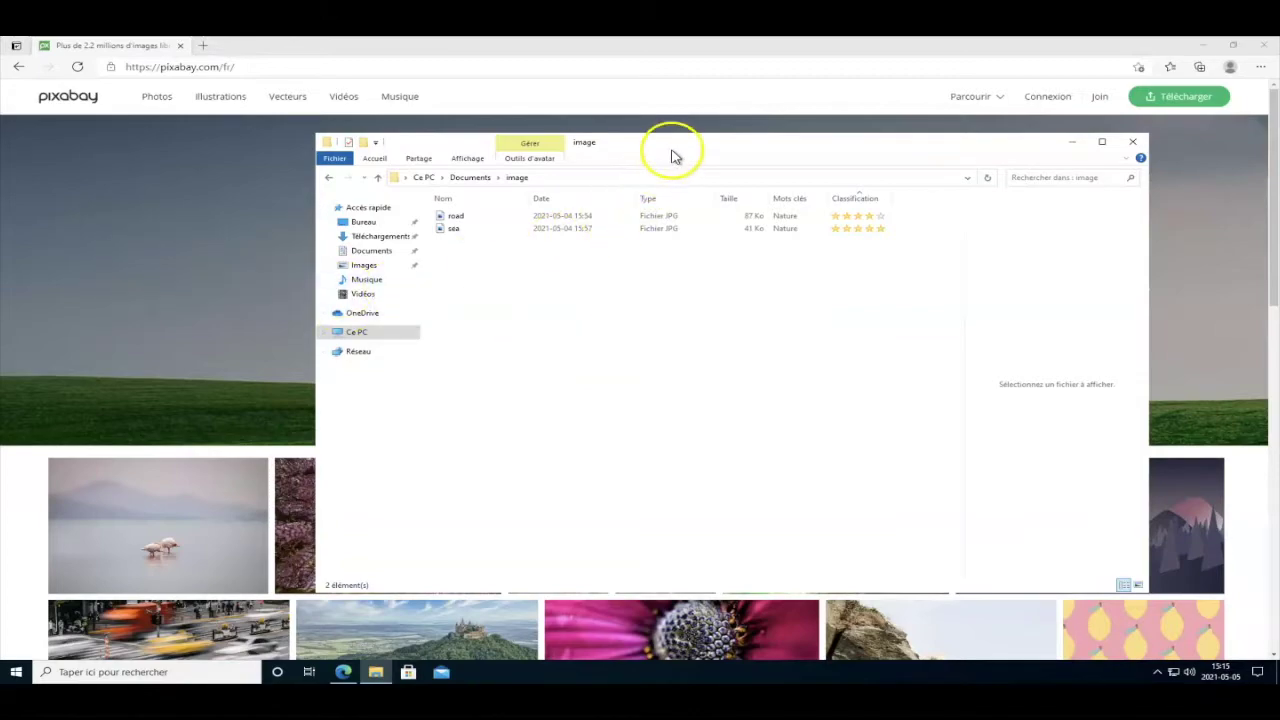
left_click_drag(674, 150, 754, 437)
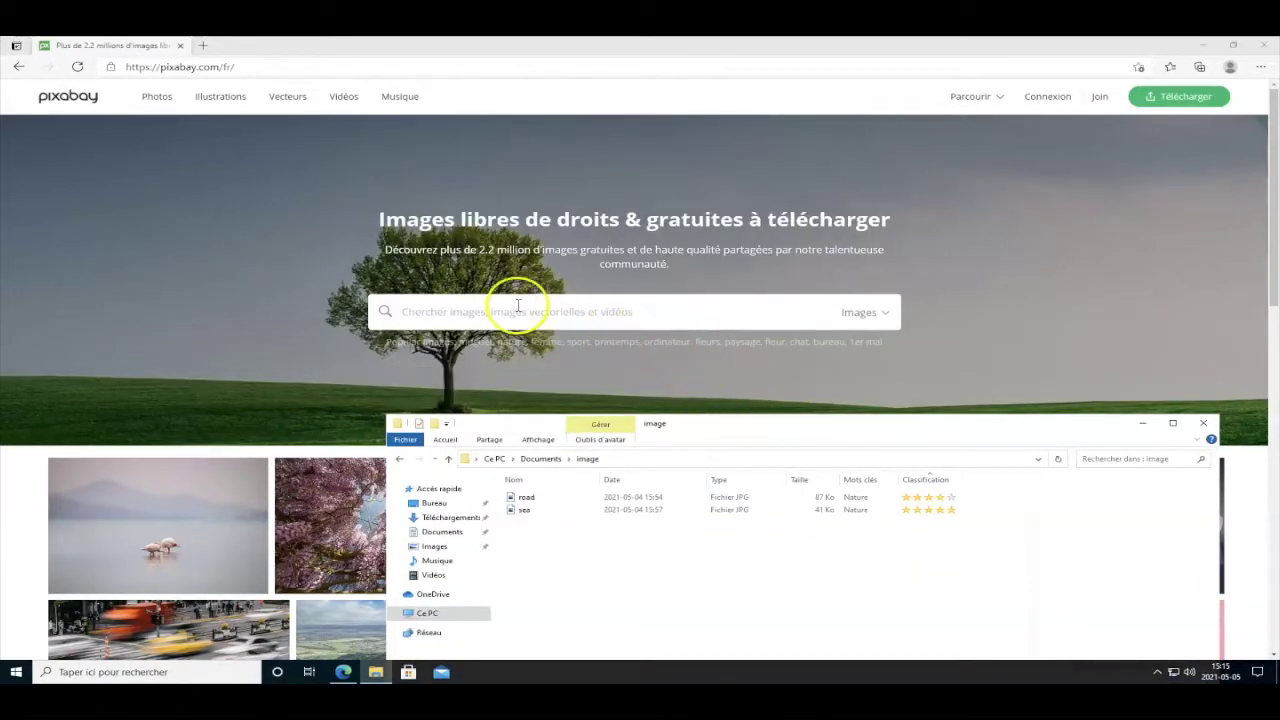
scroll(258, 300, "down", 10)
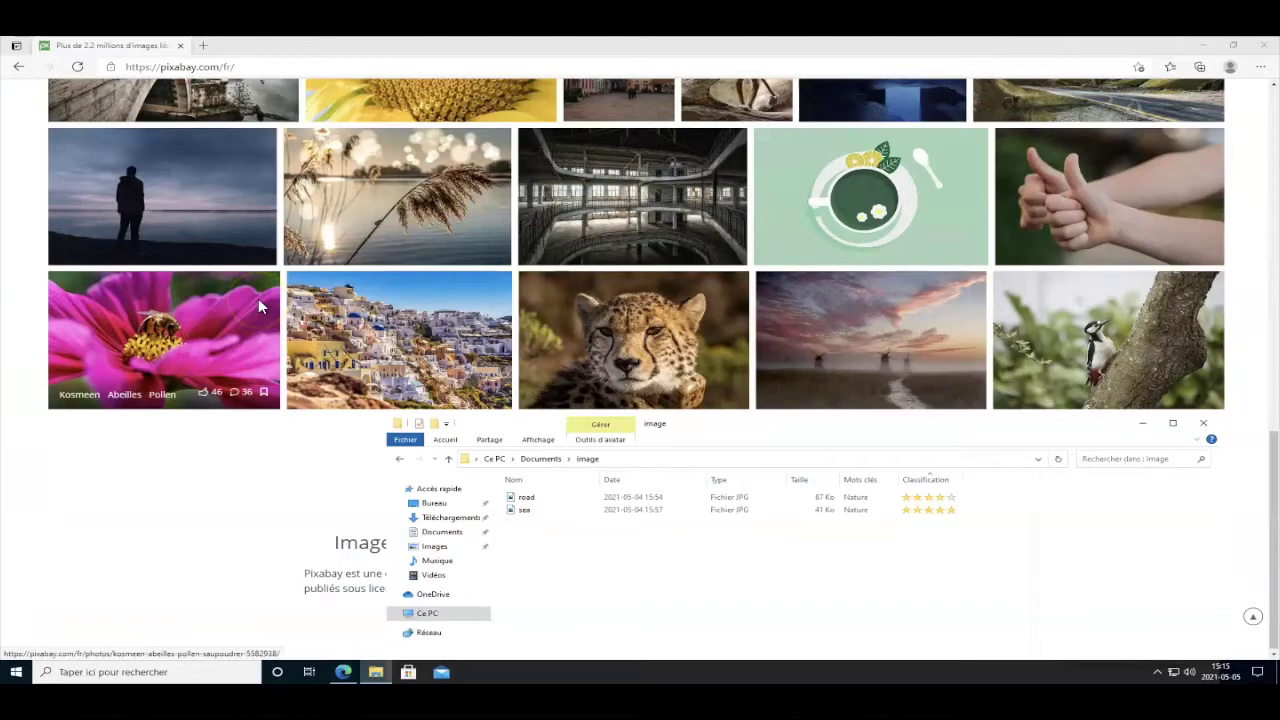
scroll(260, 306, "up", 4)
scroll(259, 306, "up", 4)
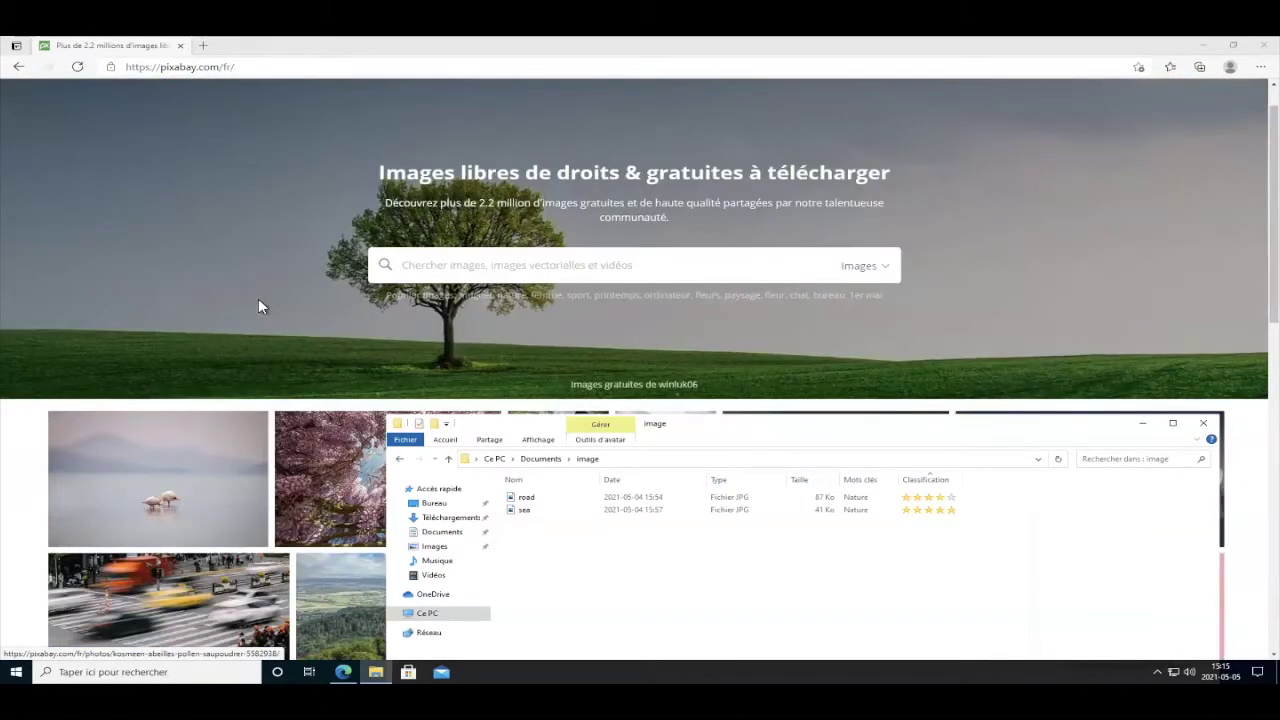
left_click(778, 425)
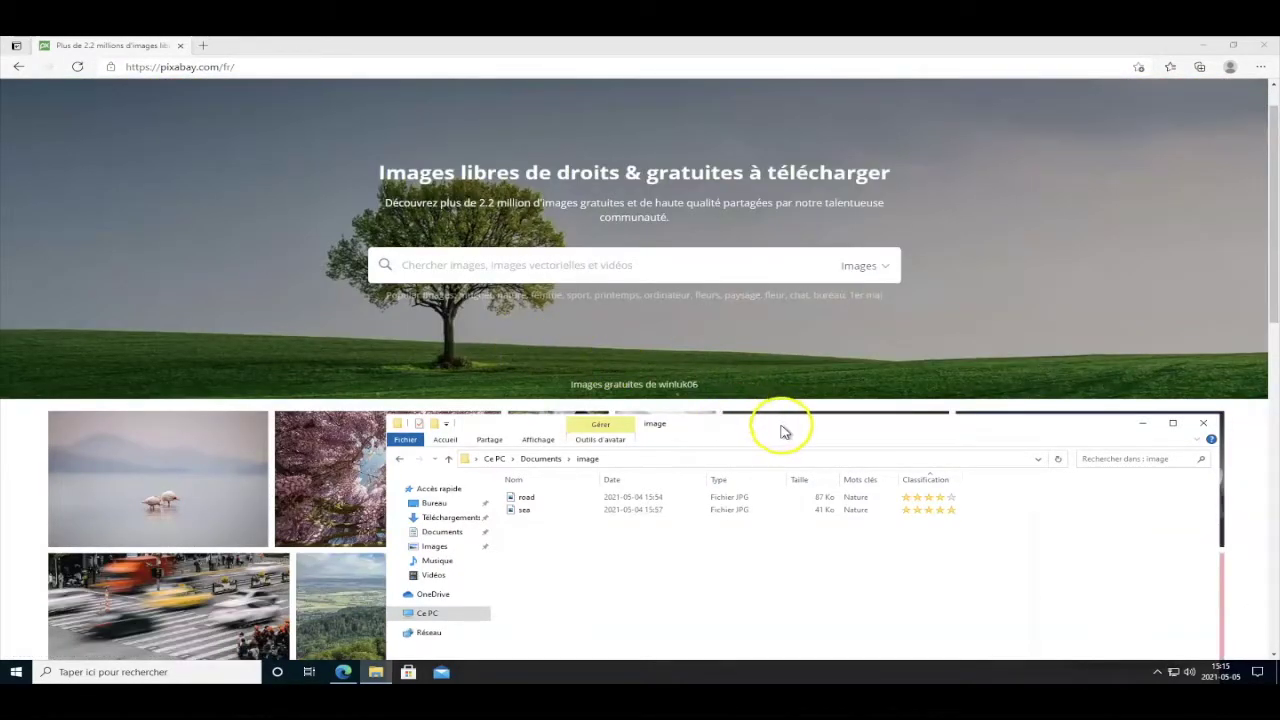
left_click_drag(782, 432, 680, 170)
Examine the keywords and star ratings of the road and sea photos in the image folder.
left_click(427, 230)
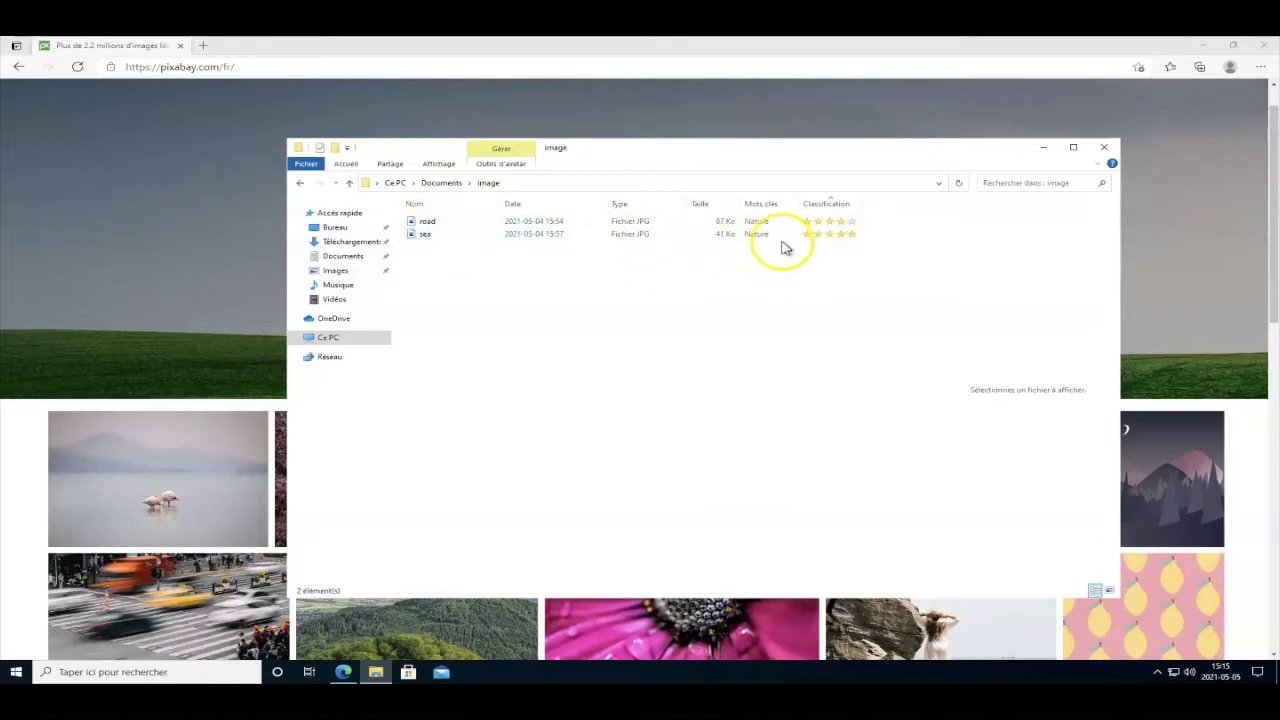
left_click(850, 234)
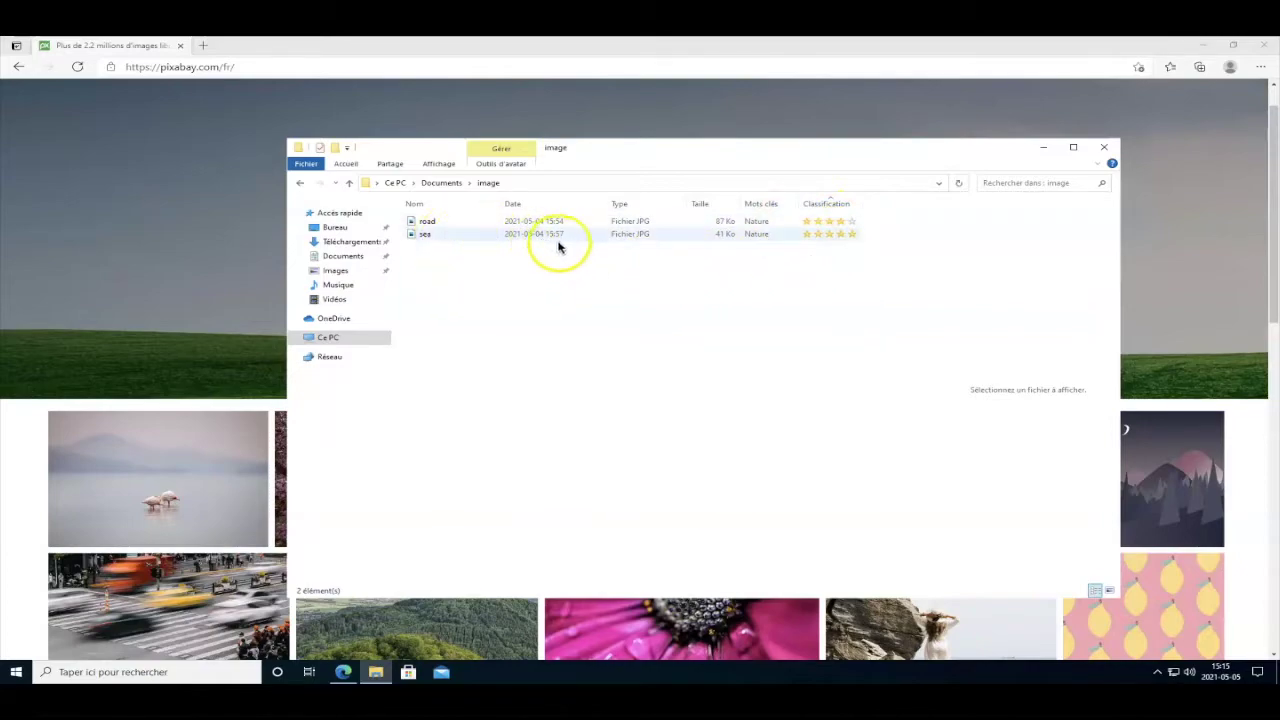
left_click(840, 220)
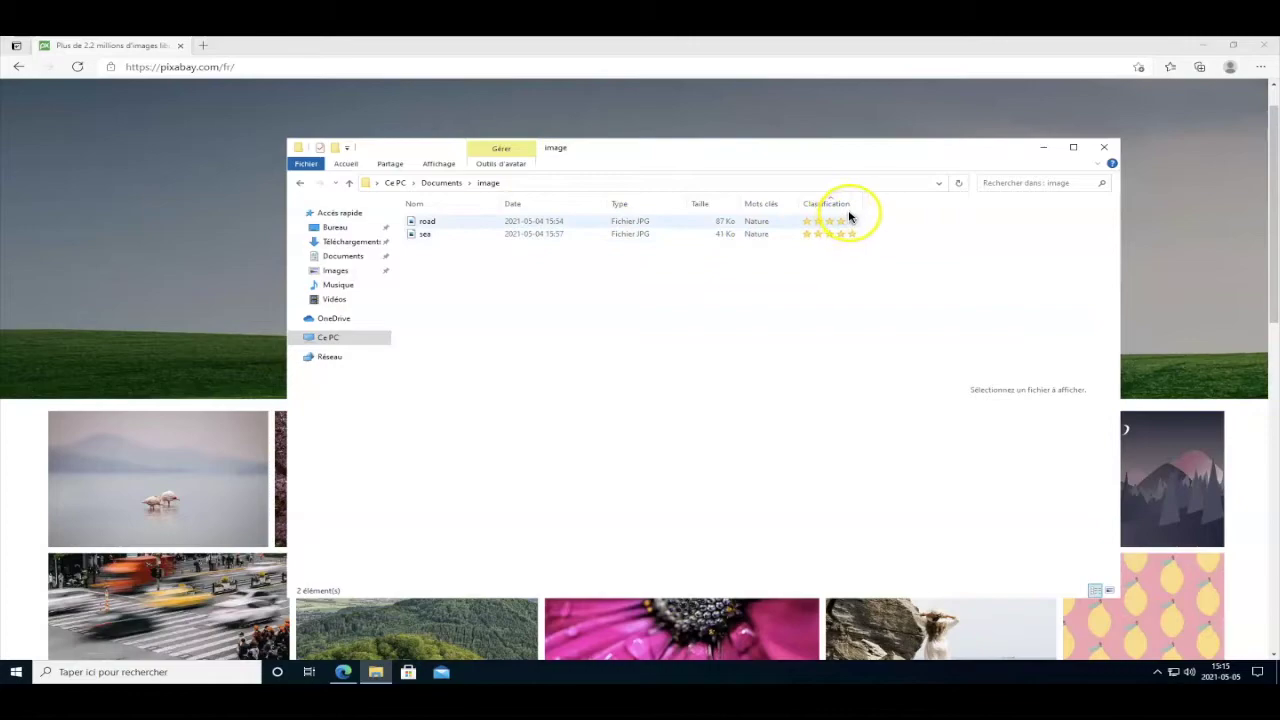
left_click(847, 233)
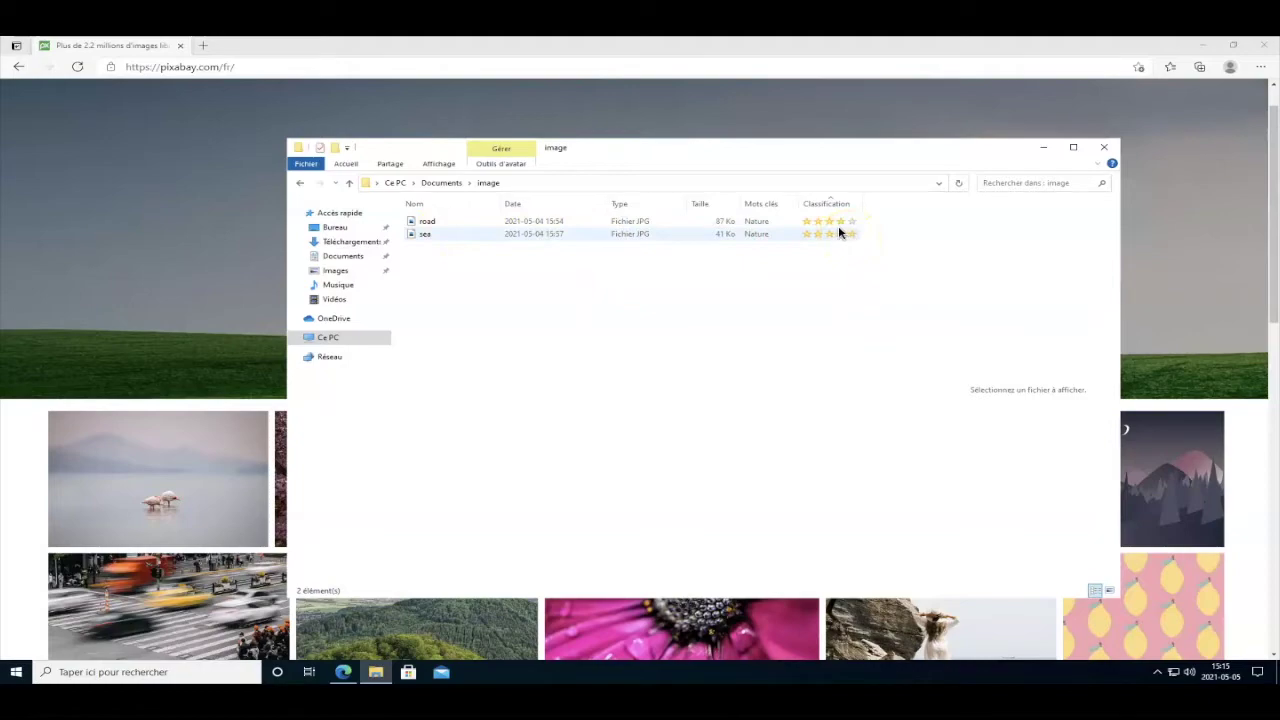
left_click(839, 233)
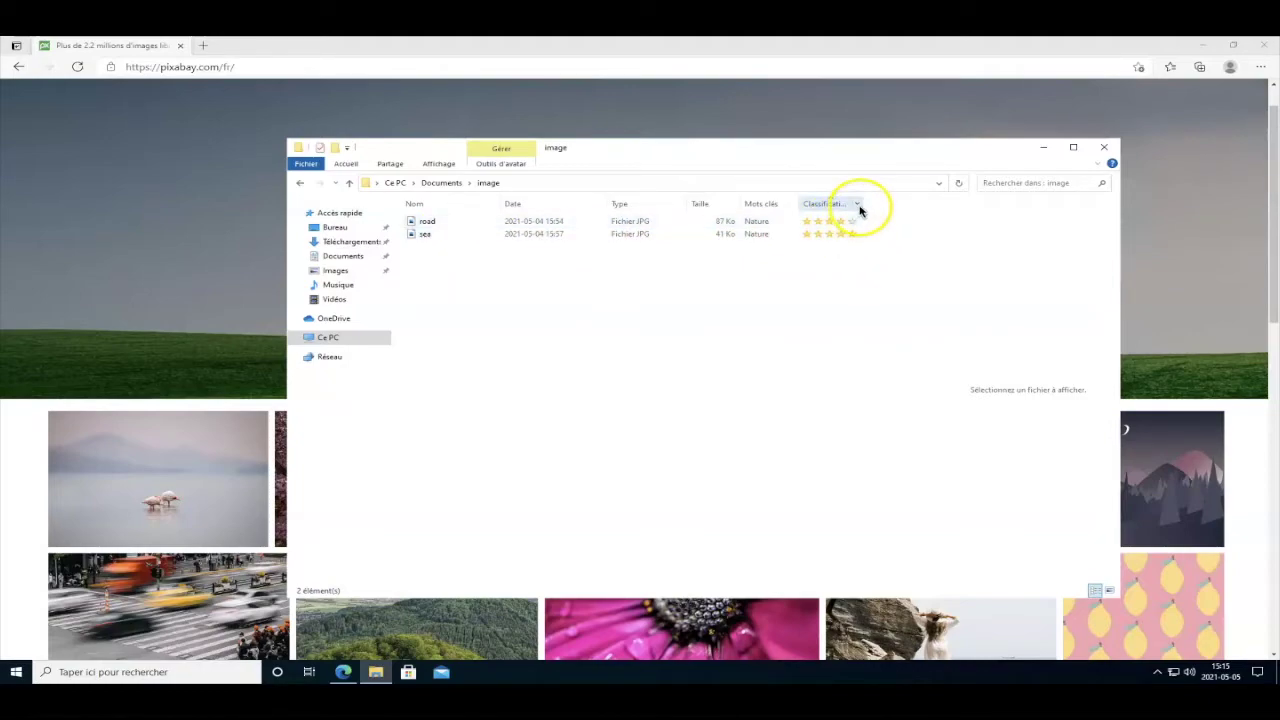
Check which filter choices the Classification and Mots clés columns offer for the photos.
left_click(857, 205)
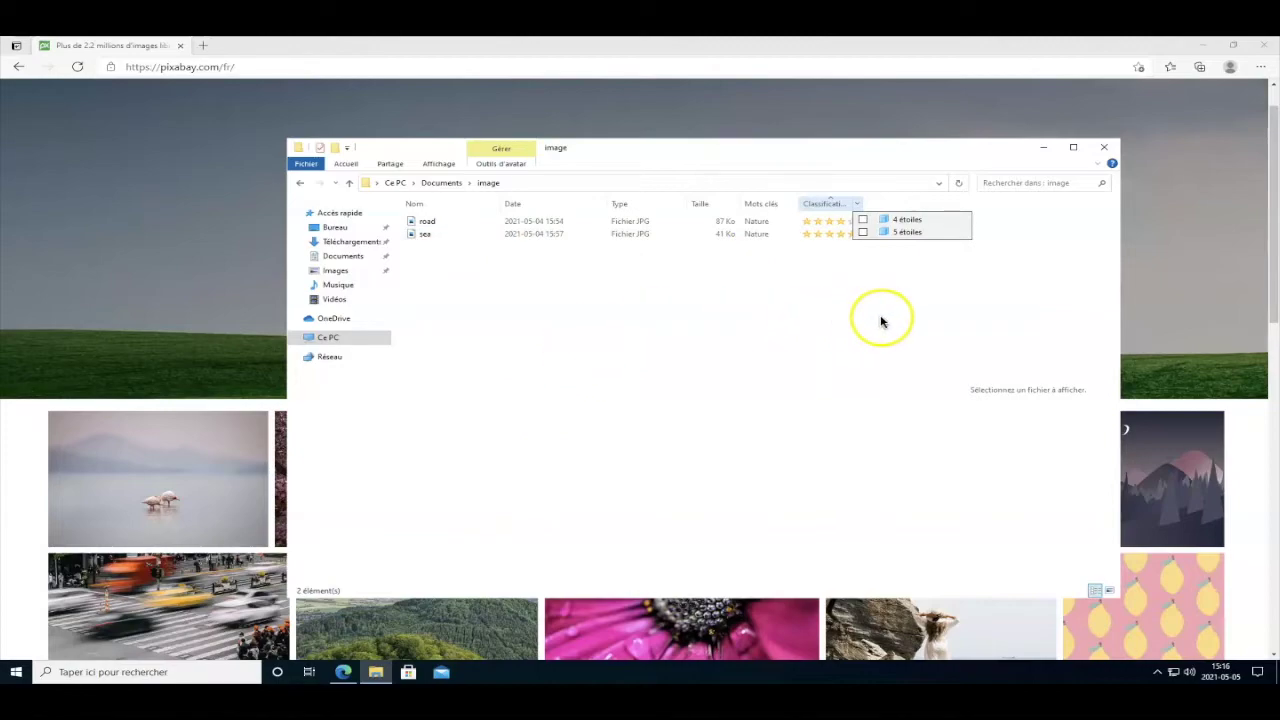
left_click(792, 205)
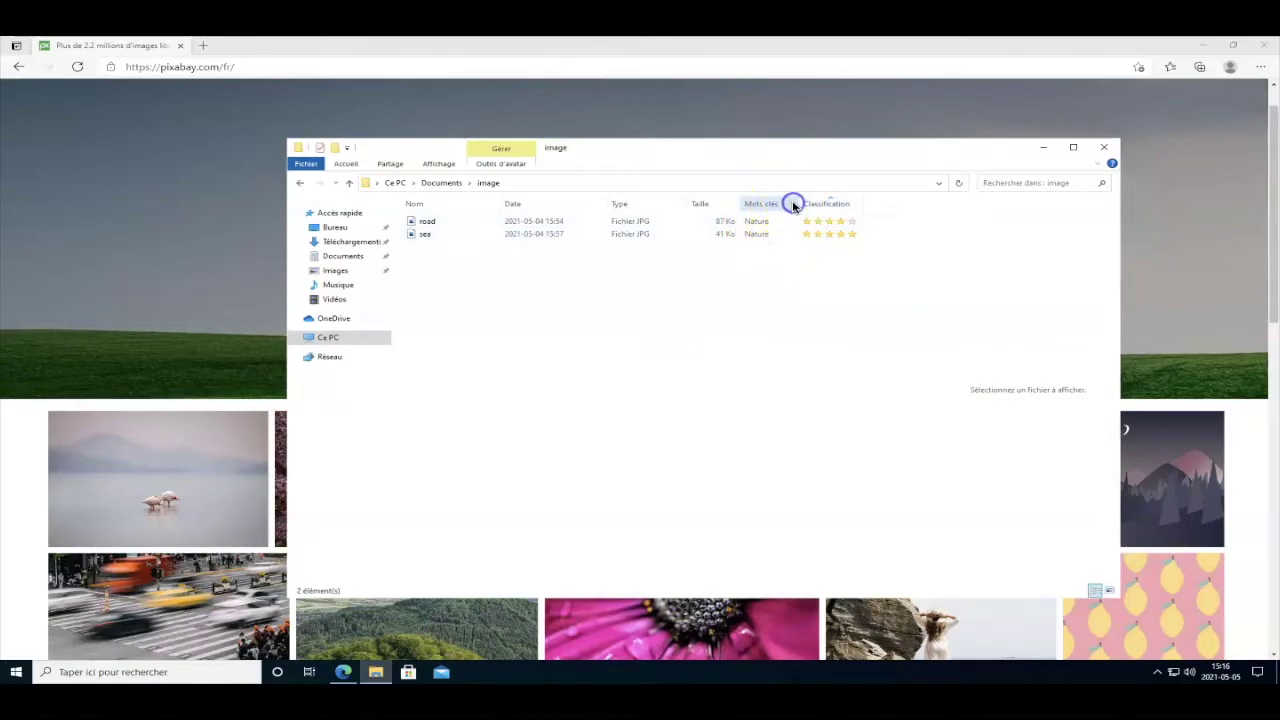
left_click(793, 205)
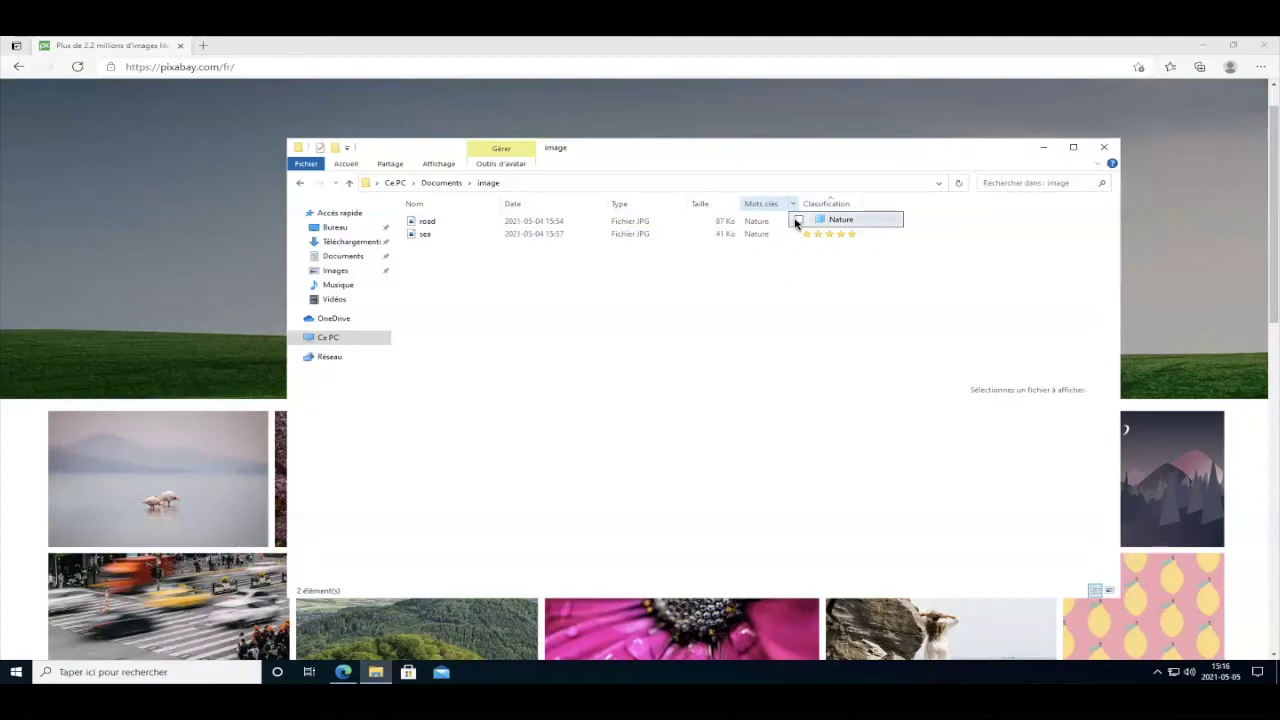
left_click(812, 221)
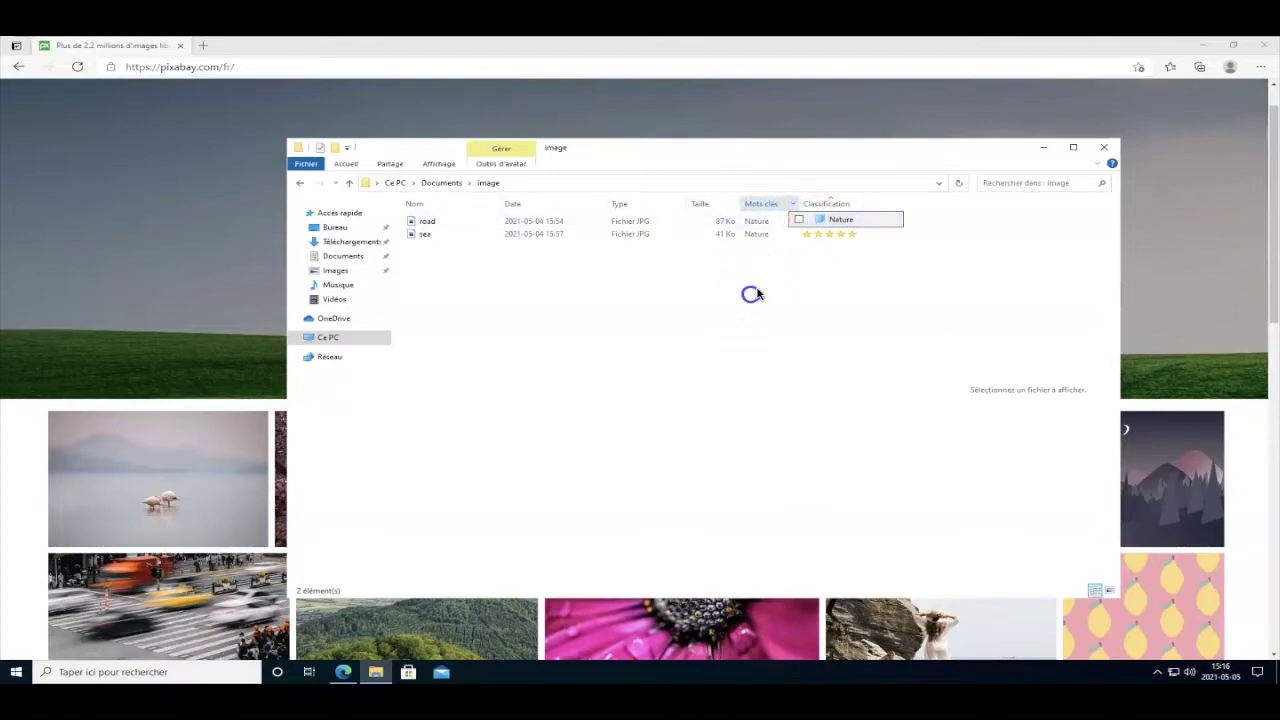
Filter the photos by 5 étoiles and by 4 étoiles in turn, clearing each filter, and check the Mots clés choices again.
left_click(858, 204)
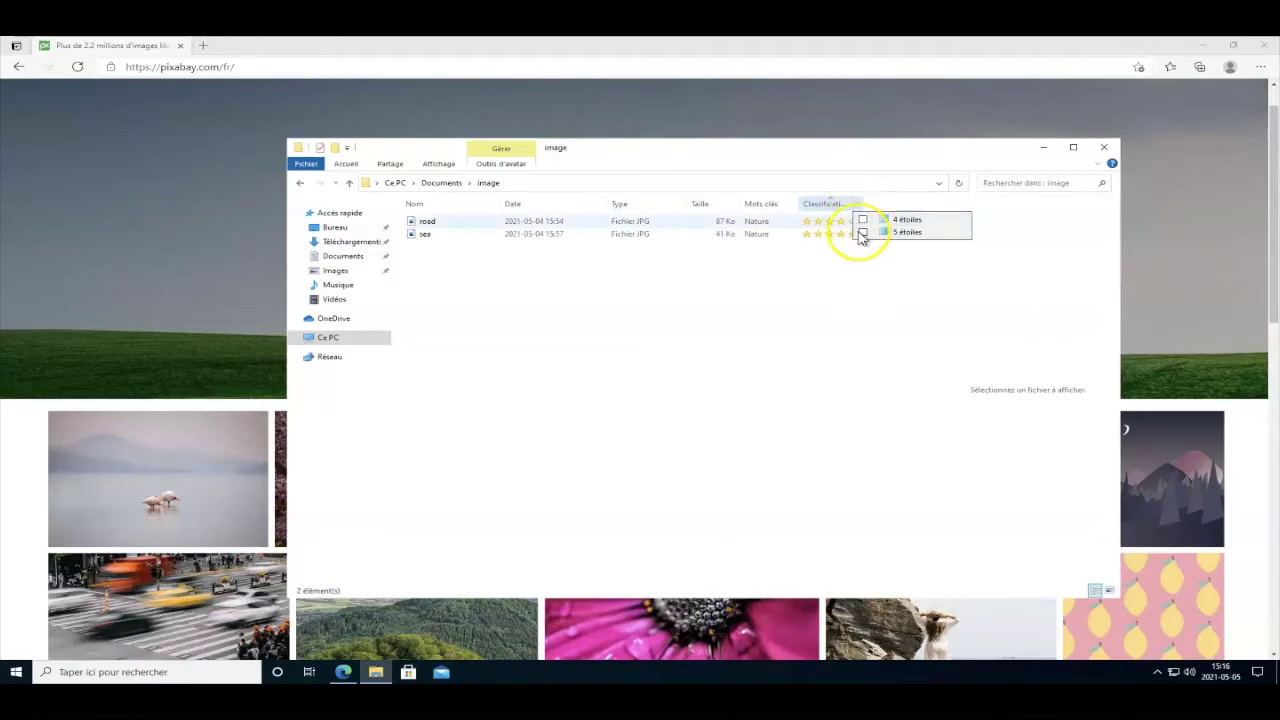
left_click(862, 232)
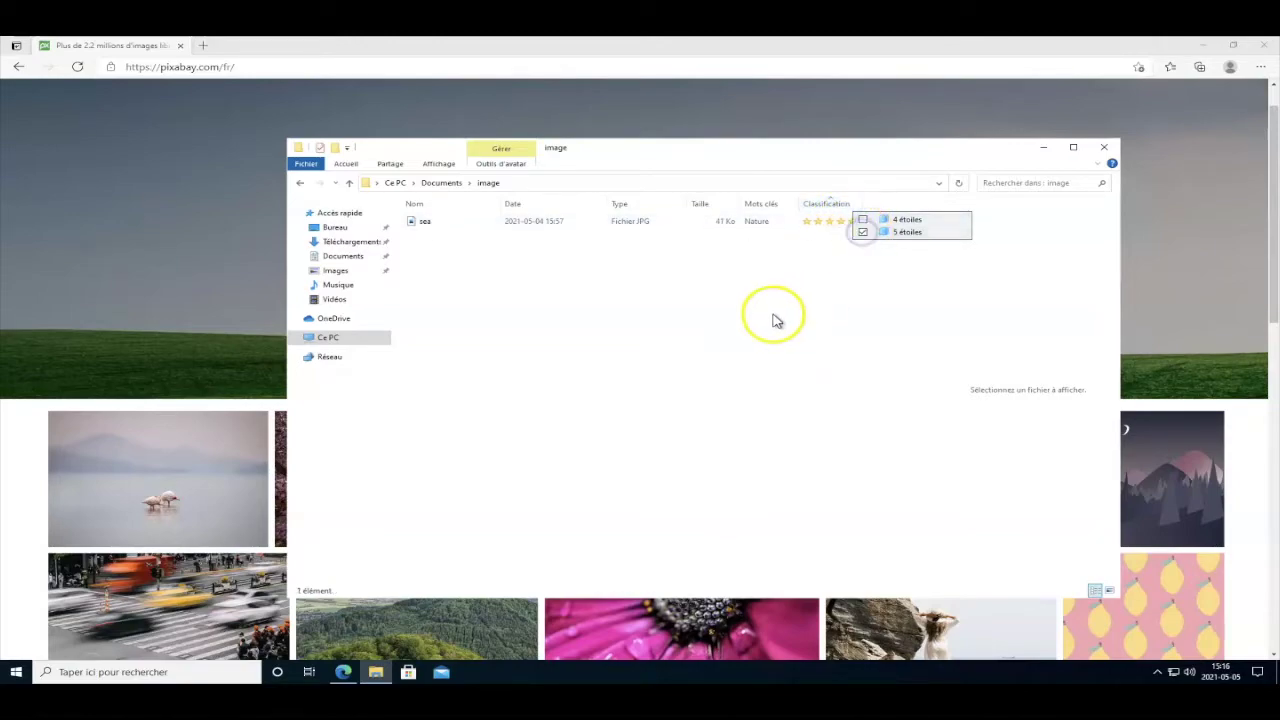
left_click(862, 232)
left_click(862, 221)
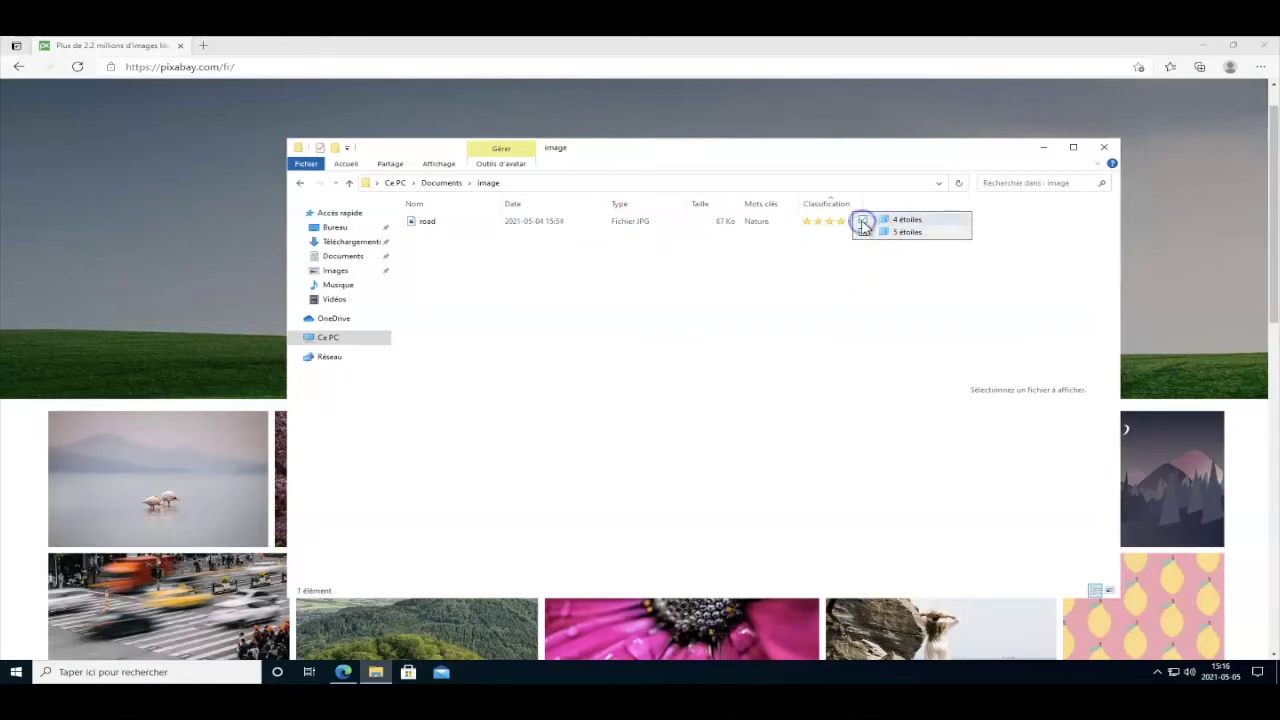
left_click(863, 221)
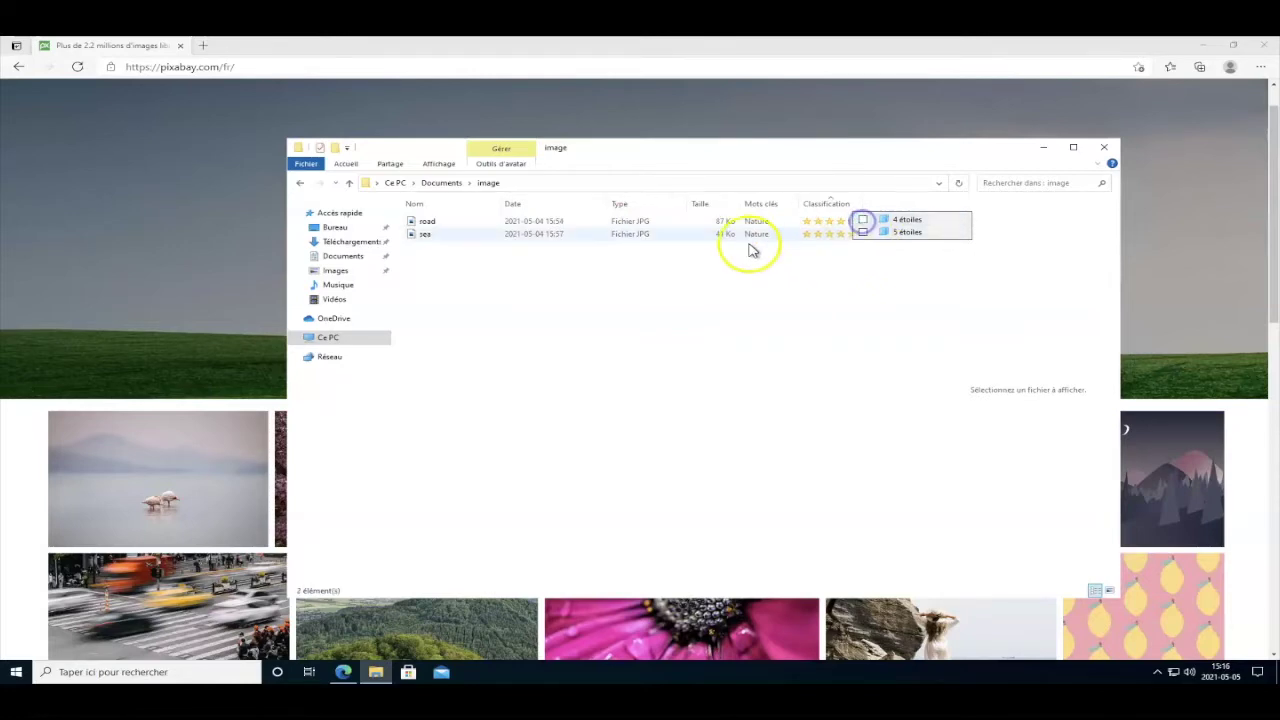
left_click(793, 206)
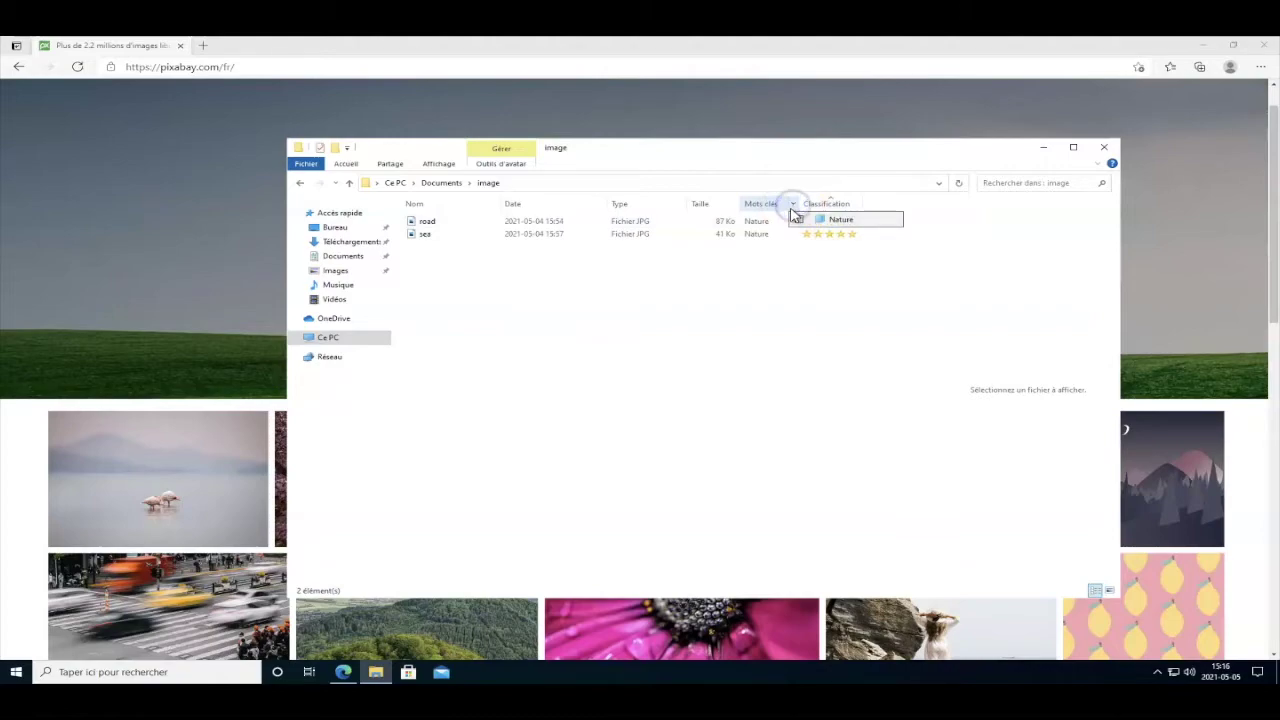
left_click(711, 312)
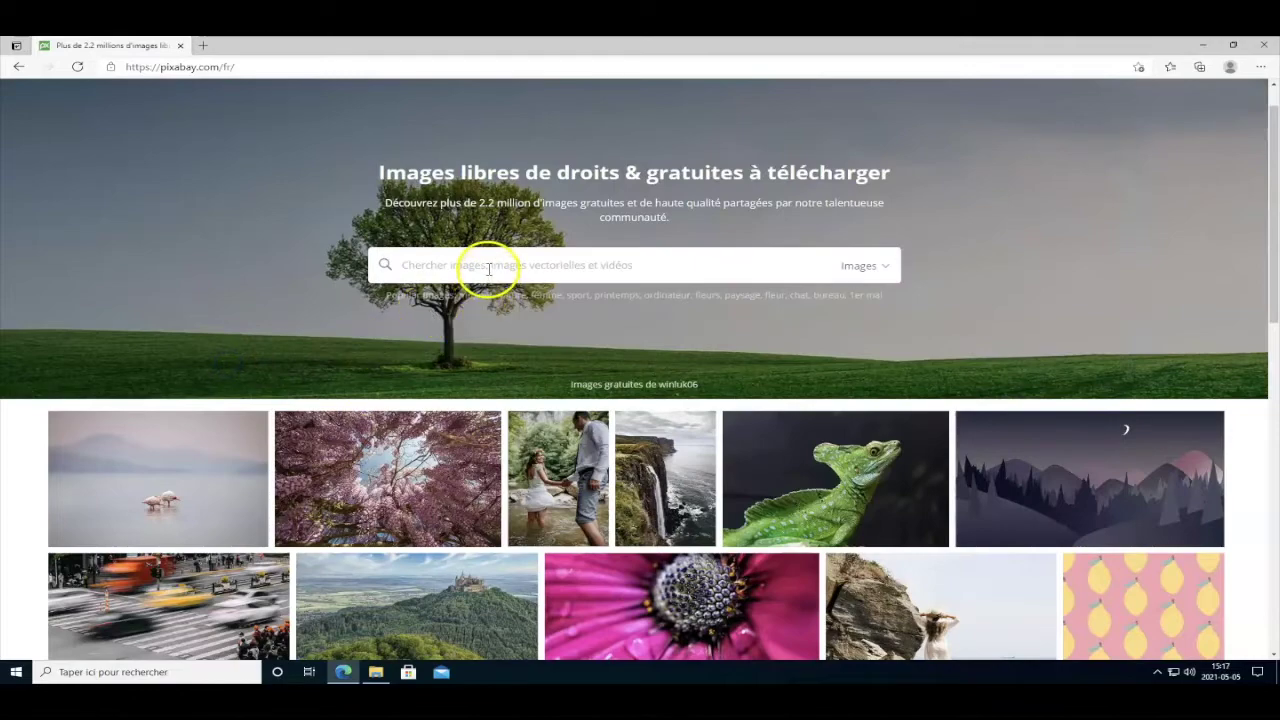
Search Pixabay for "foot" and open the photo of a player about to kick a ball on the grass.
left_click(487, 266)
type("foot")
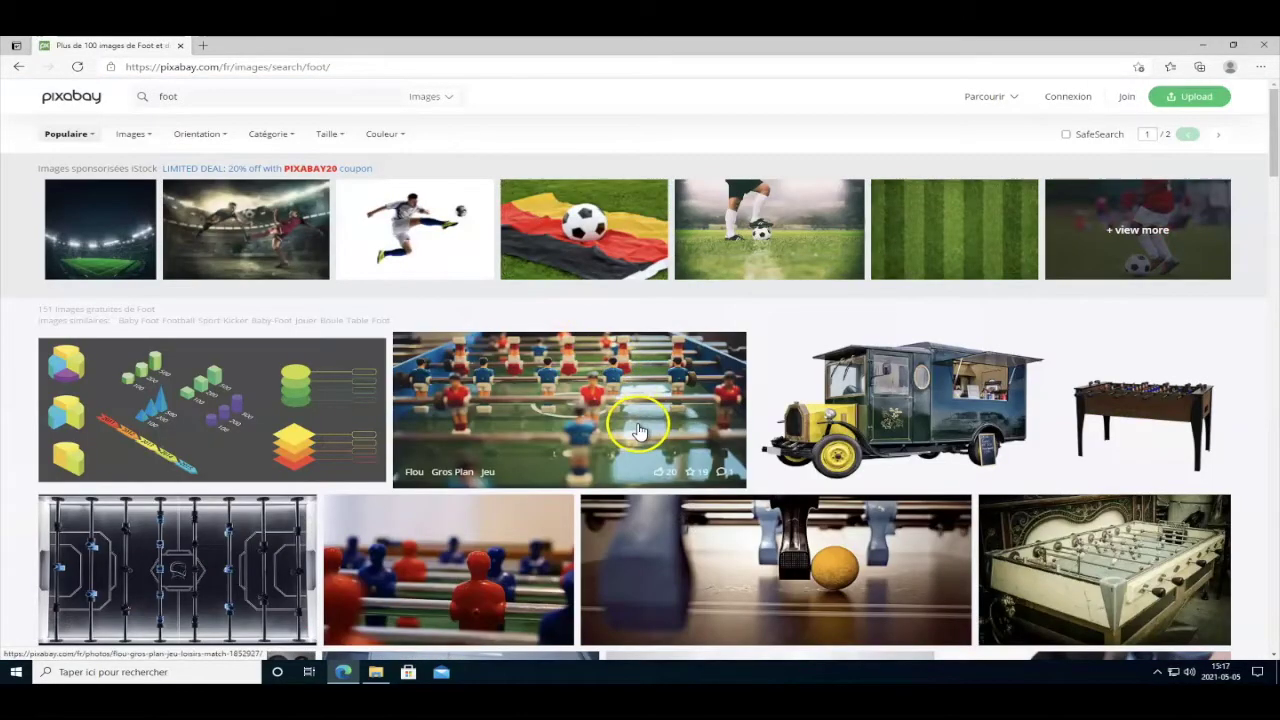
scroll(635, 470, "down", 1)
scroll(635, 485, "down", 5)
scroll(635, 485, "down", 4)
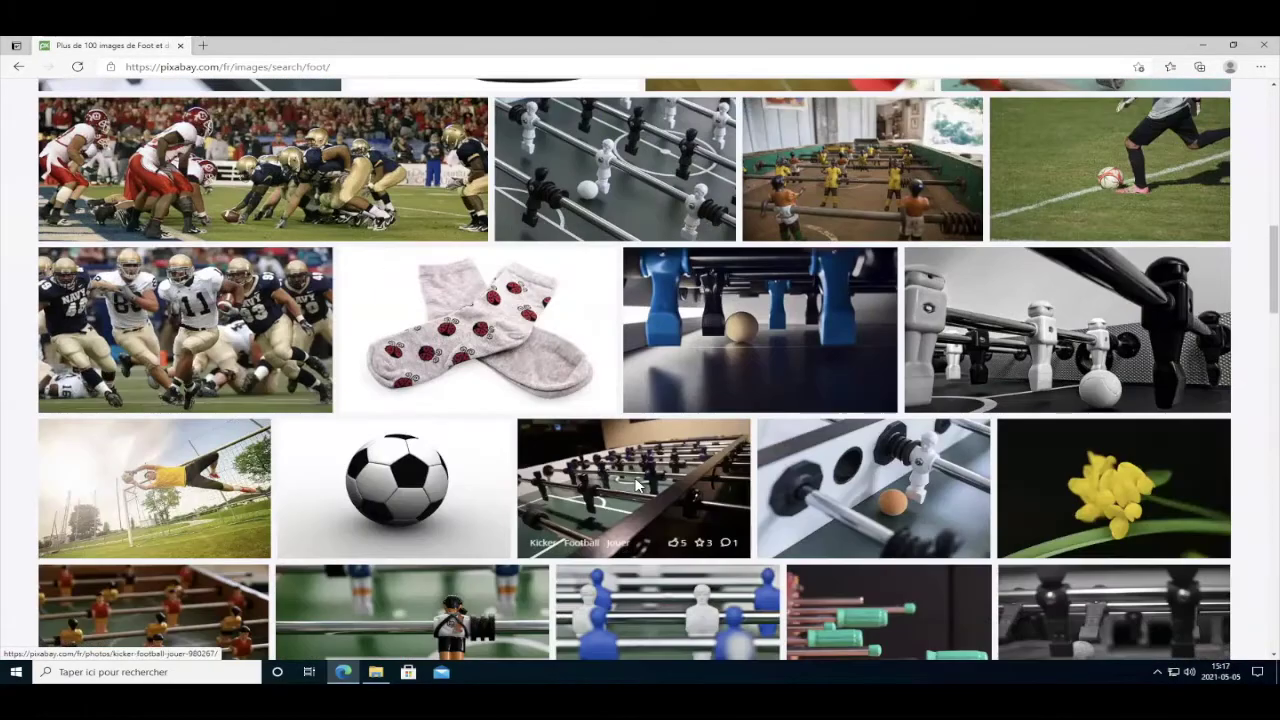
left_click(1096, 191)
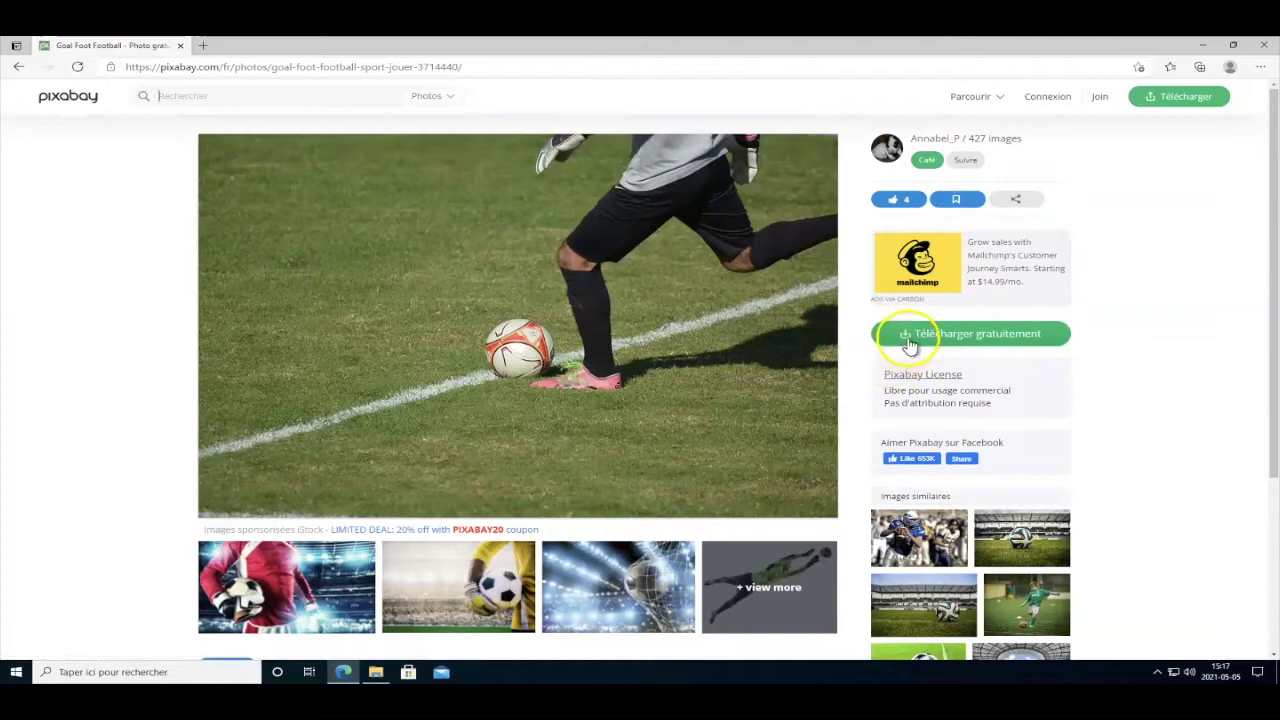
Download the football photo as a 640×426 JPG and dismiss the request to thank its author.
left_click(905, 338)
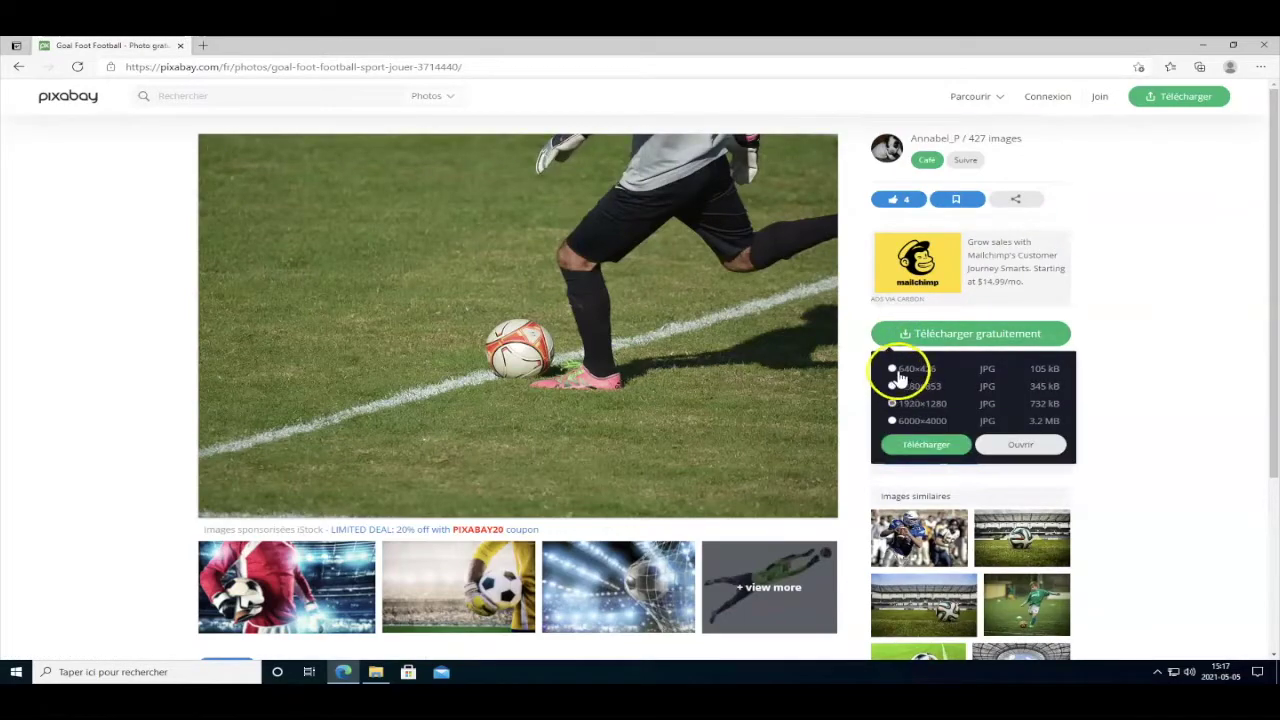
left_click(893, 369)
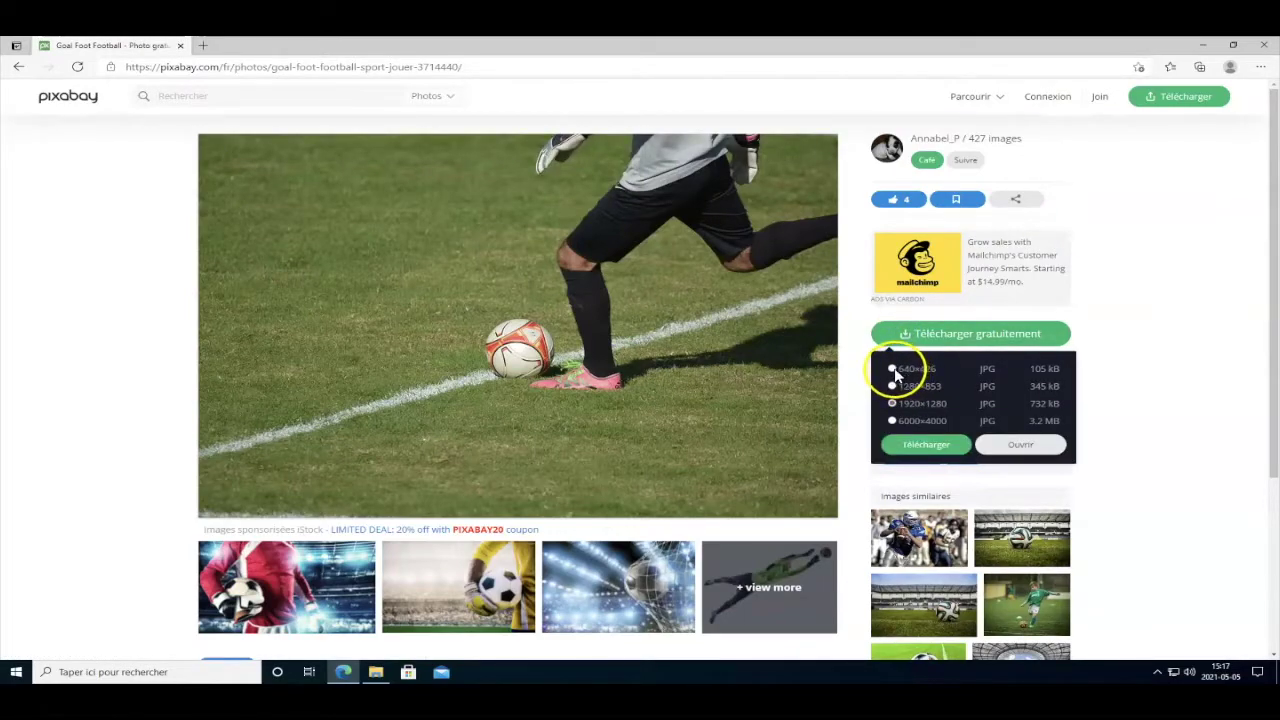
left_click(921, 444)
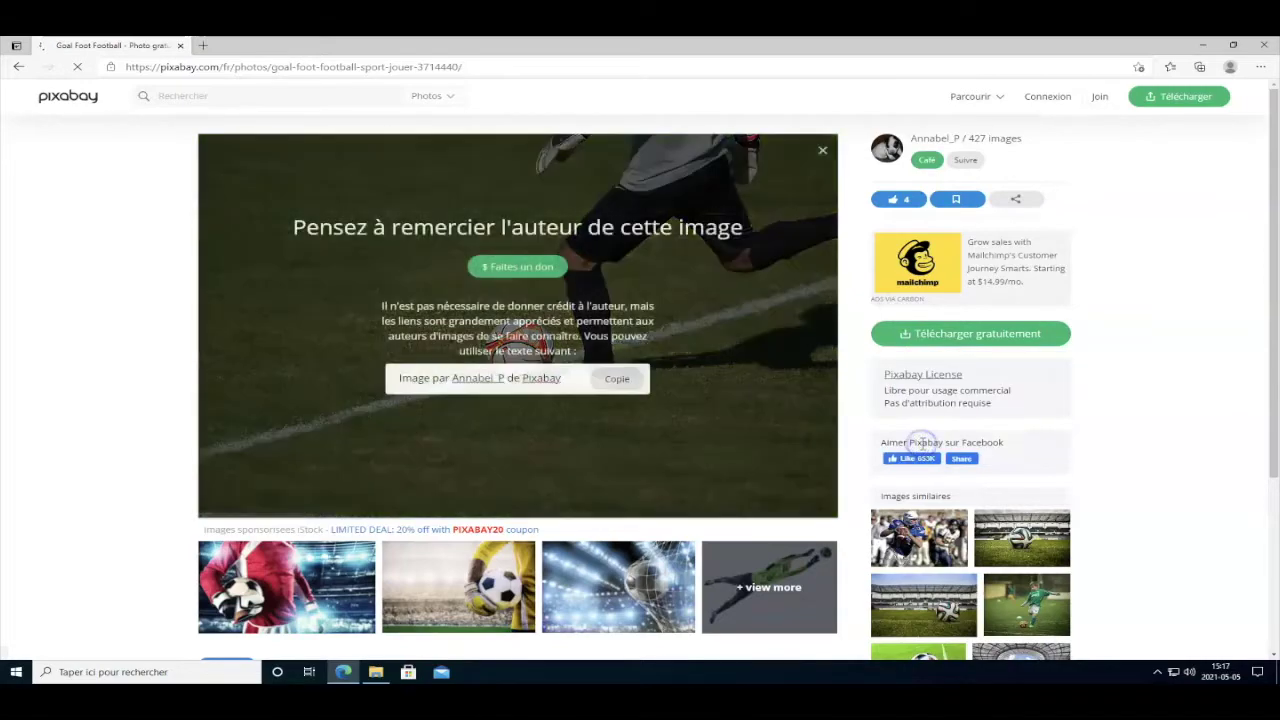
left_click(822, 151)
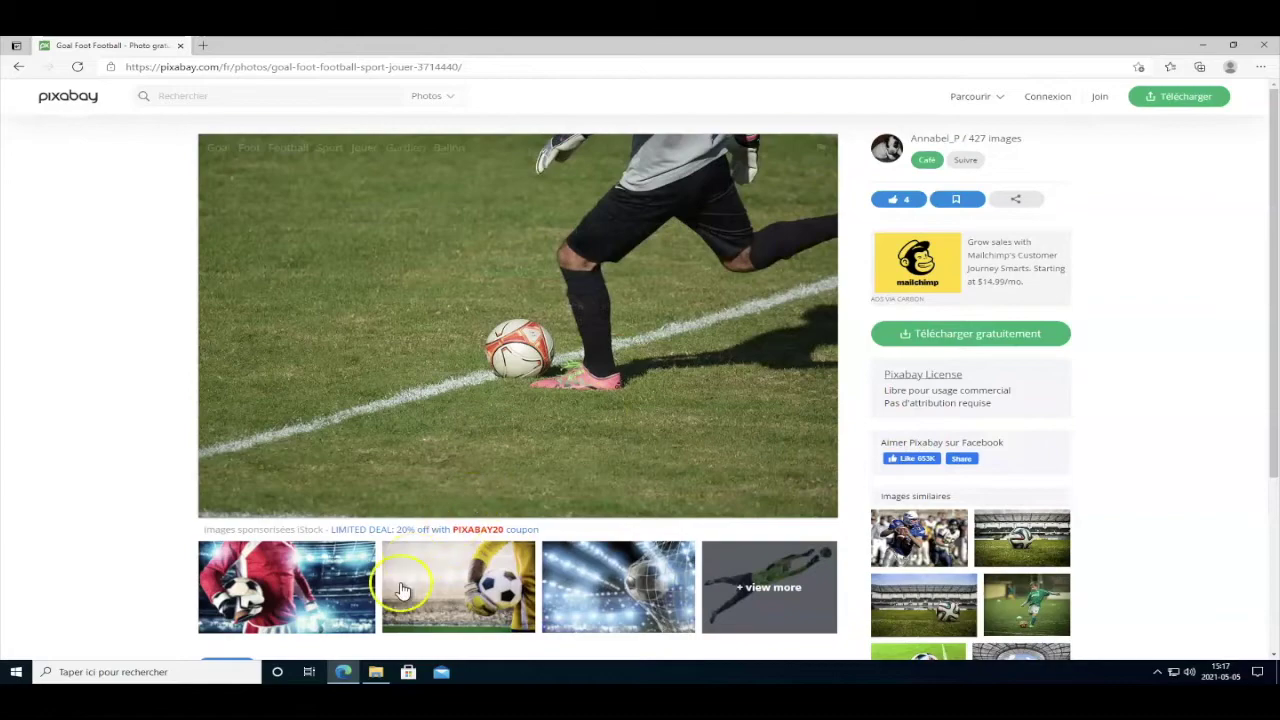
Switch to File Explorer and copy goal-3714440_640 from Téléchargements into the image folder in Documents.
left_click(376, 672)
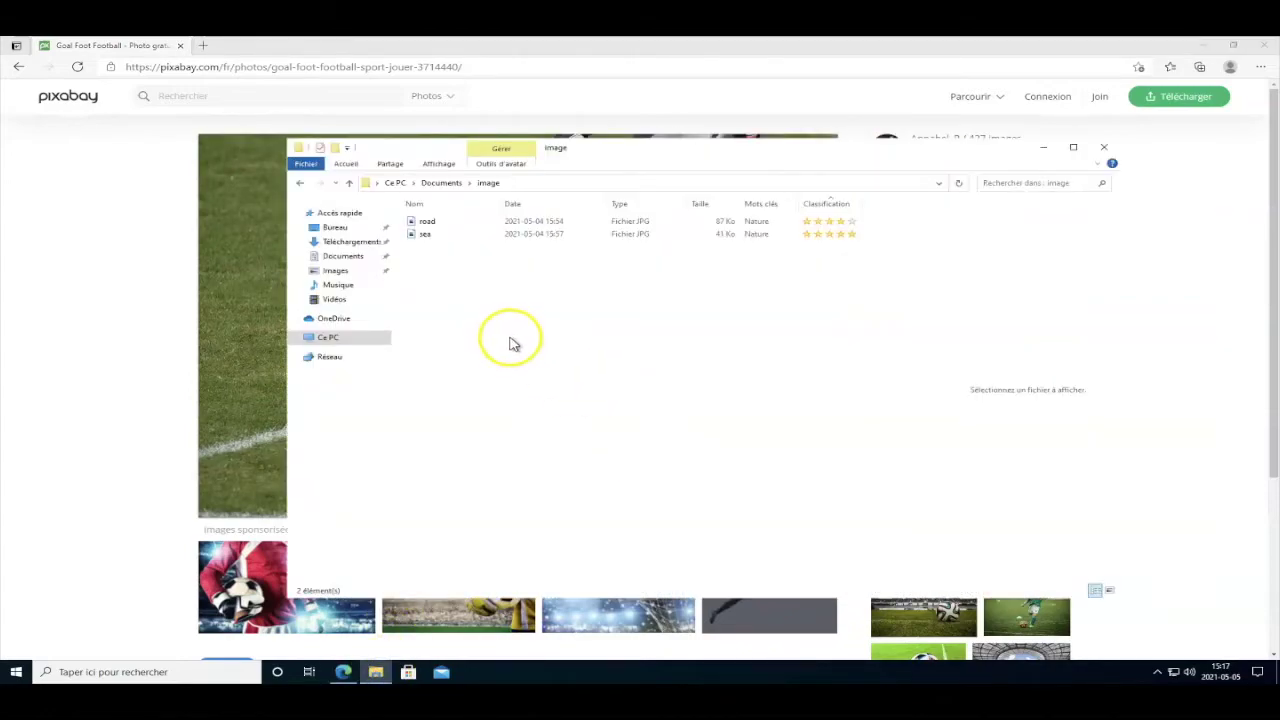
left_click(345, 242)
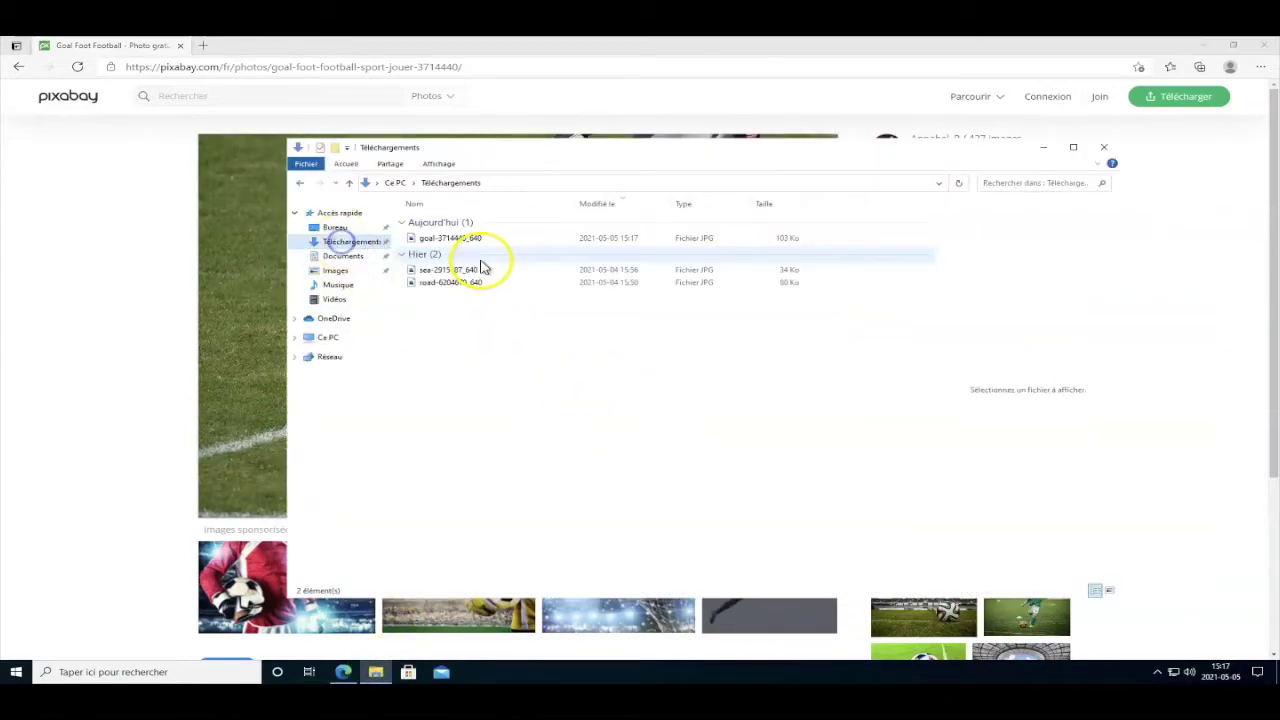
left_click(463, 240)
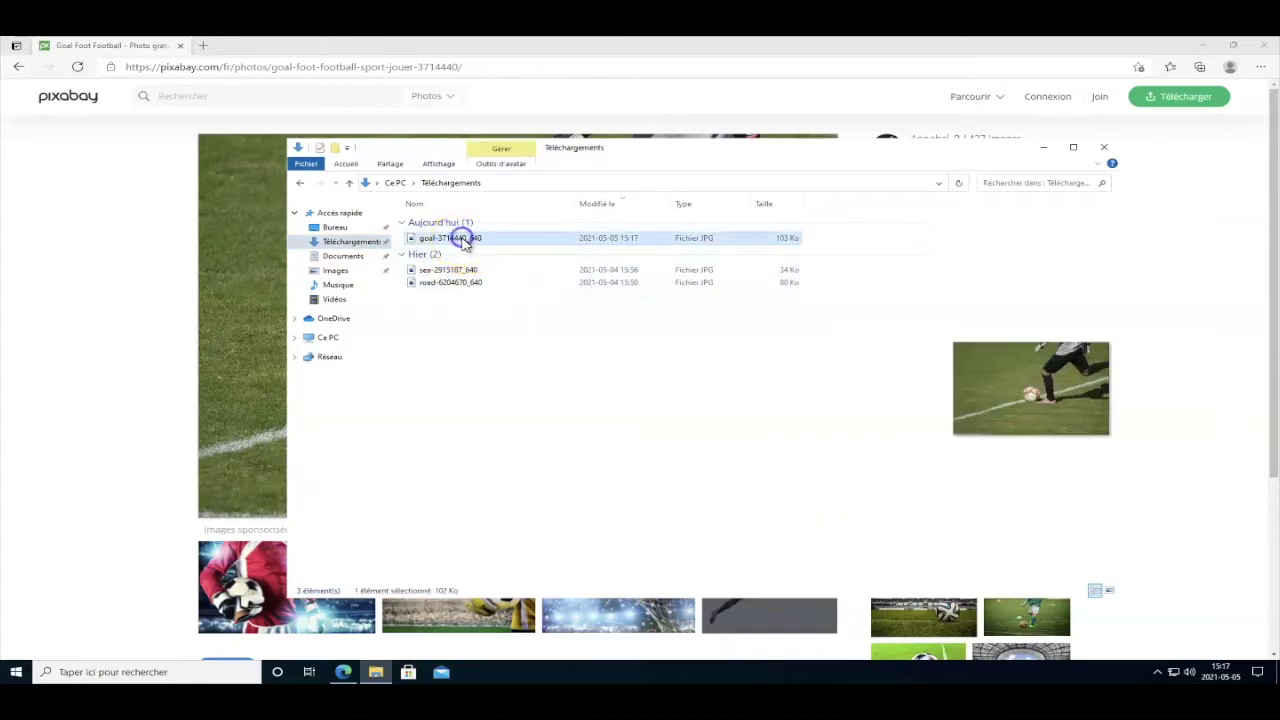
left_click(342, 256)
double_click(433, 230)
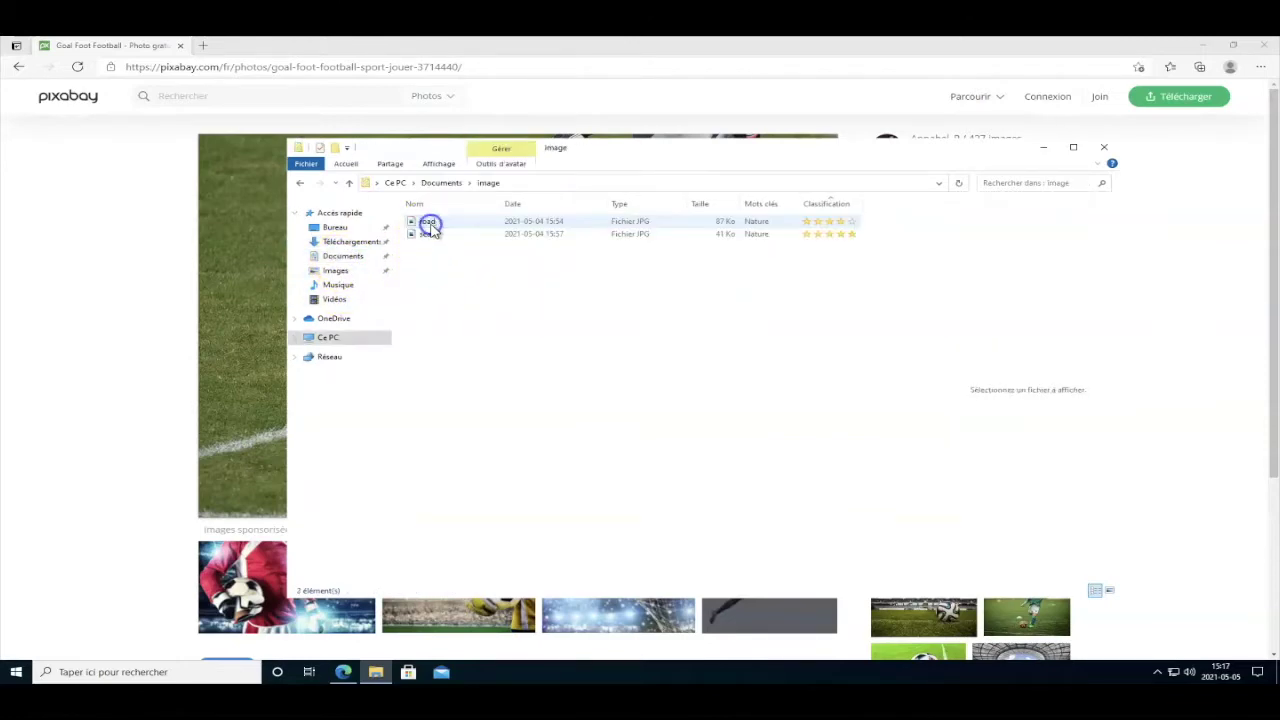
key("ctrl+v")
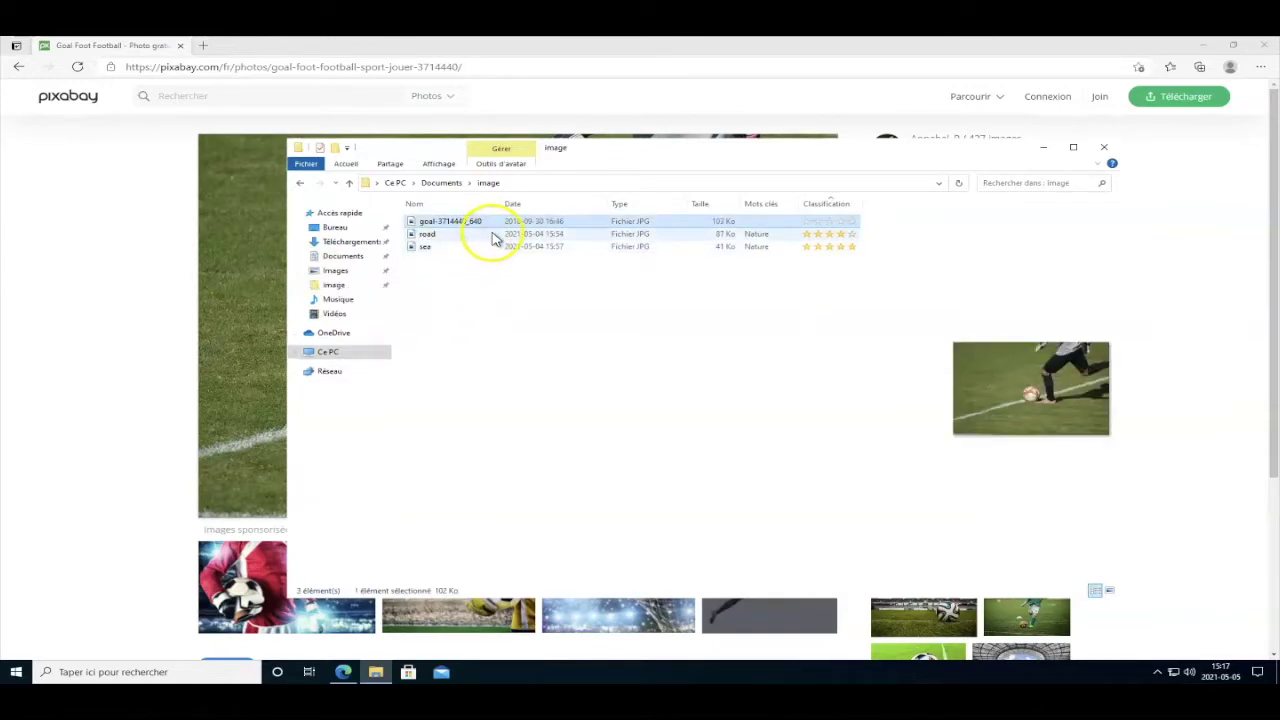
Open the properties of the goal-3714440_640 photo and change its file name to "goal".
left_click(483, 224)
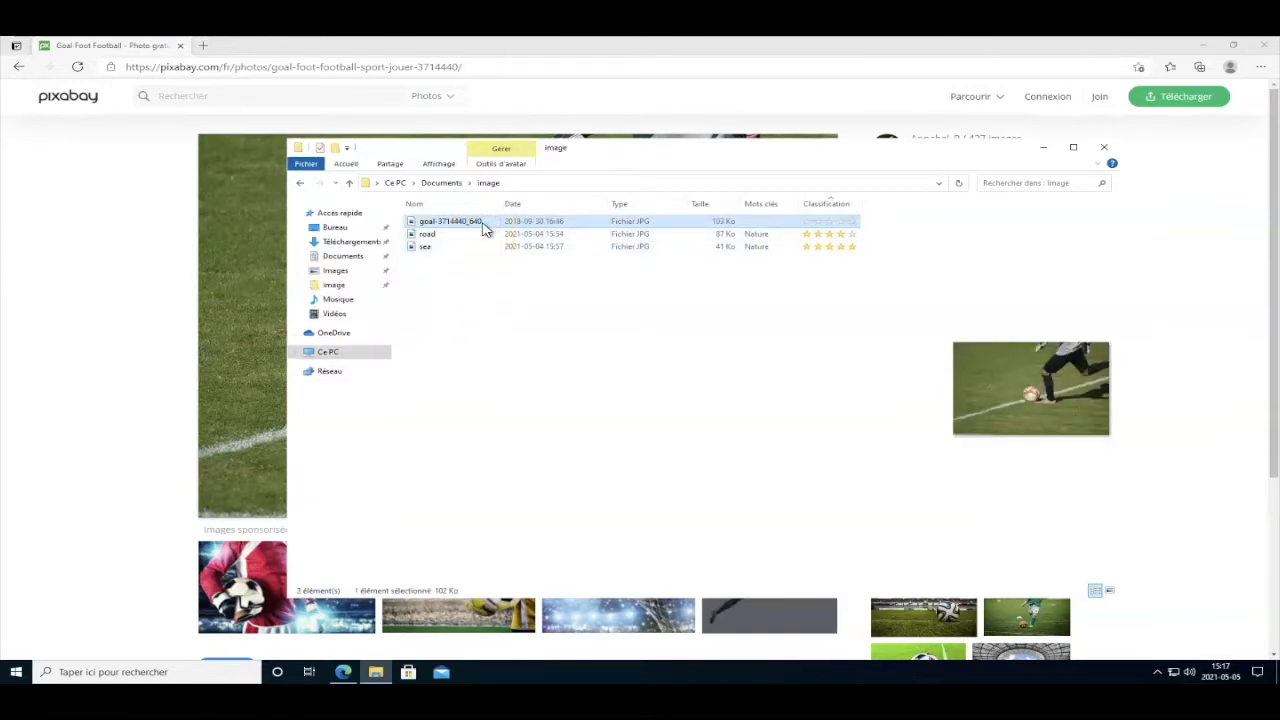
right_click(485, 229)
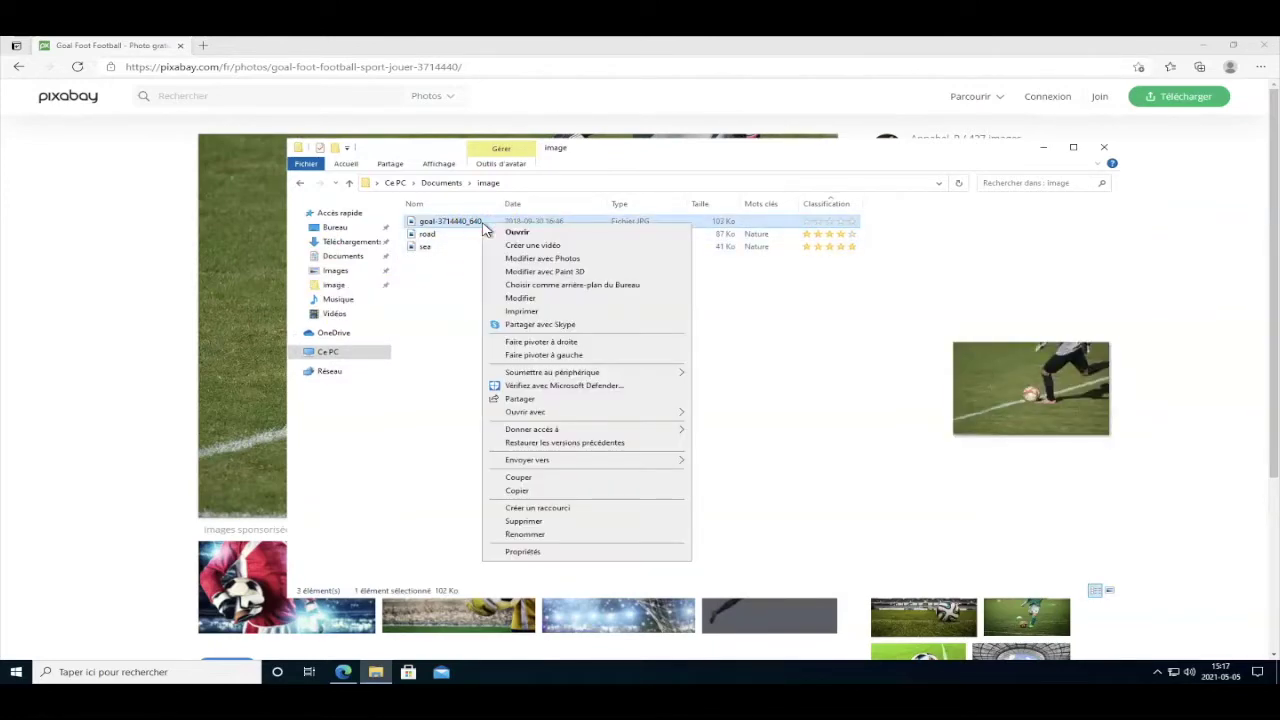
left_click(523, 551)
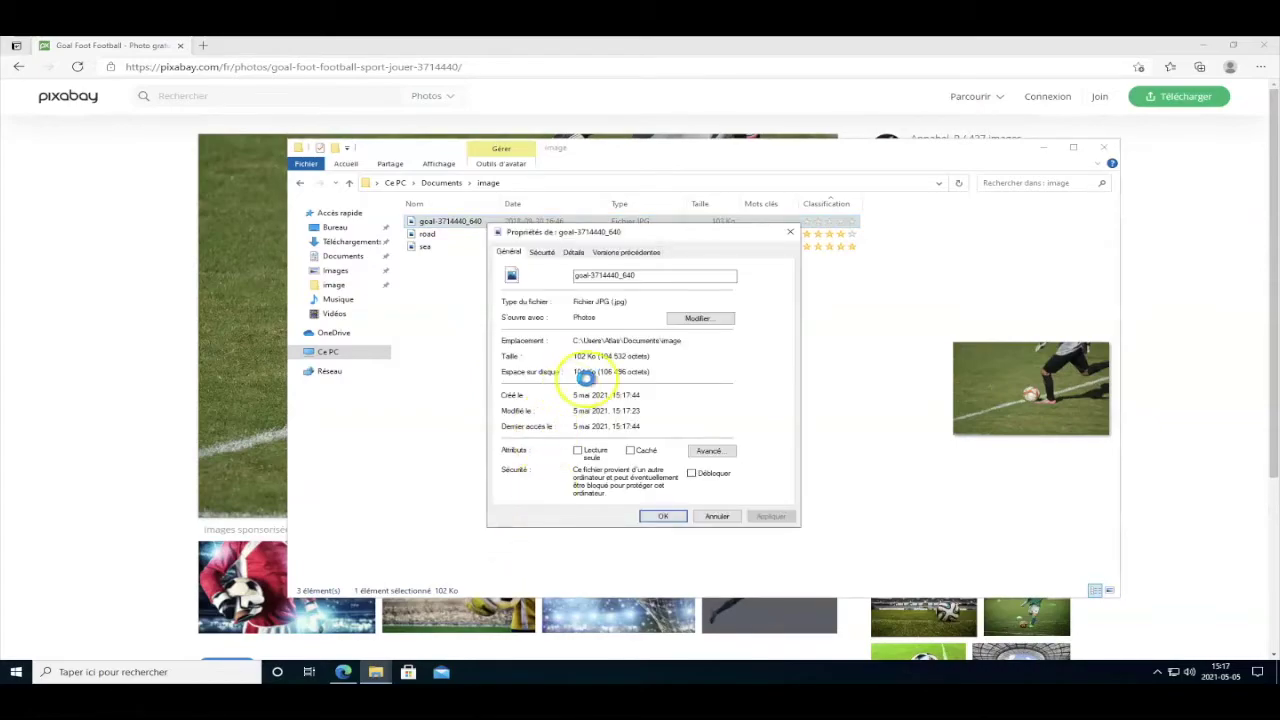
left_click(652, 278)
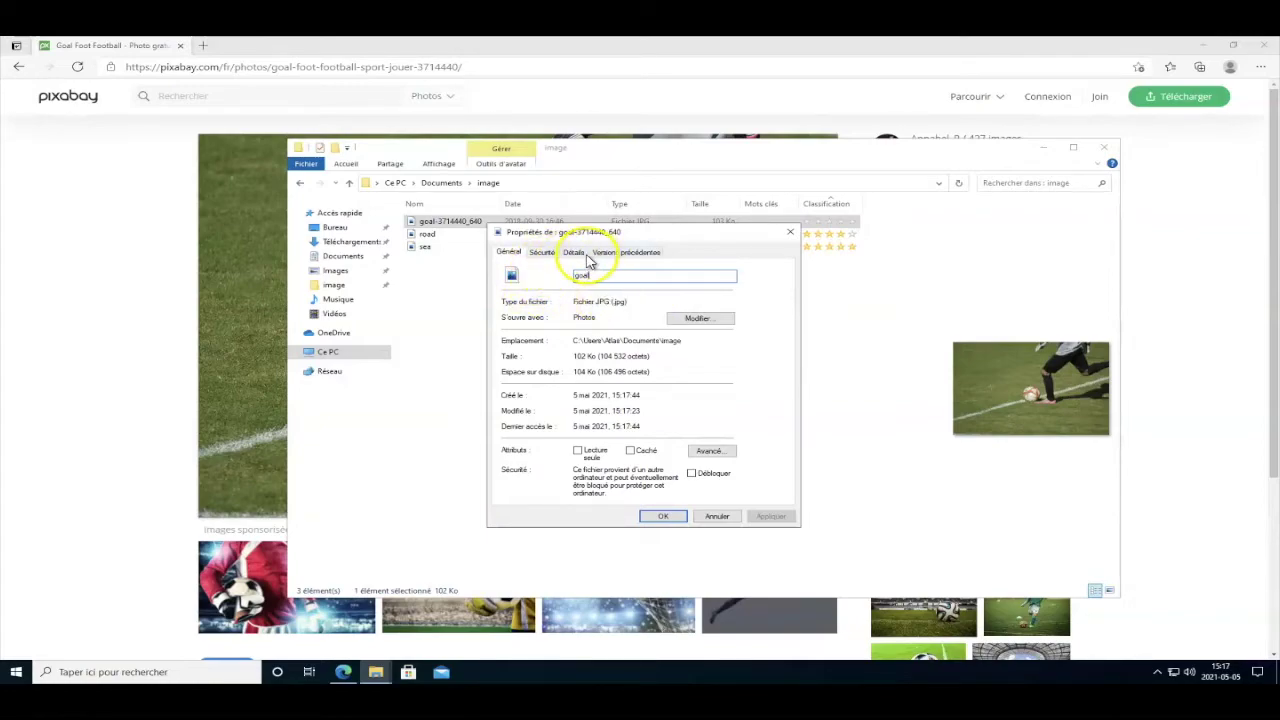
In the photo's details, enter "Goal" as Titre, "sport" as Objet and "Foot" as Mots clés.
left_click(574, 252)
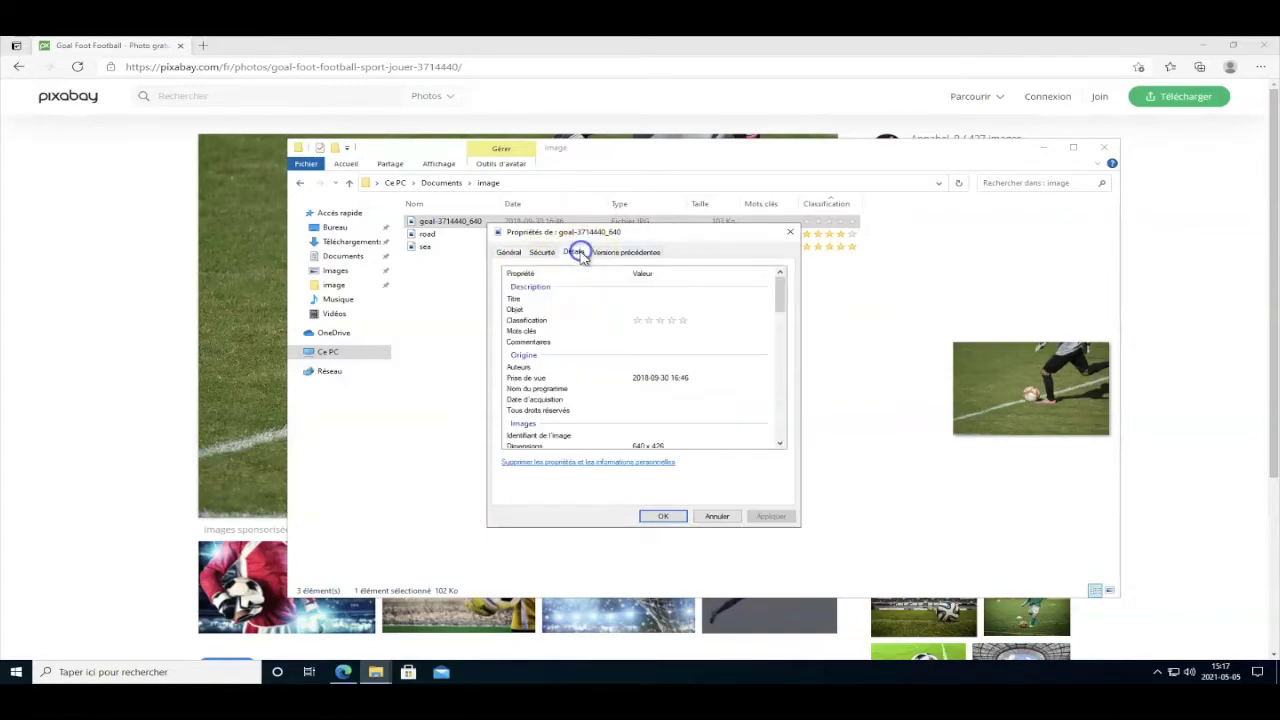
left_click(641, 297)
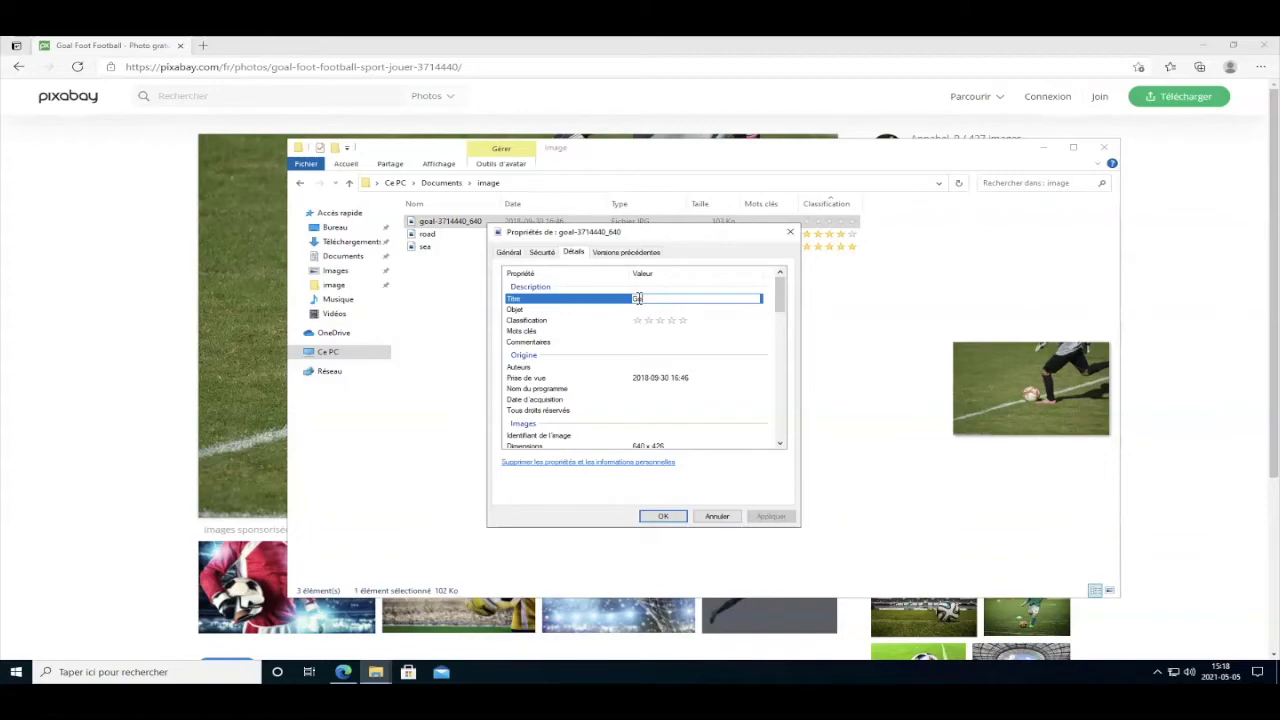
left_click(653, 309)
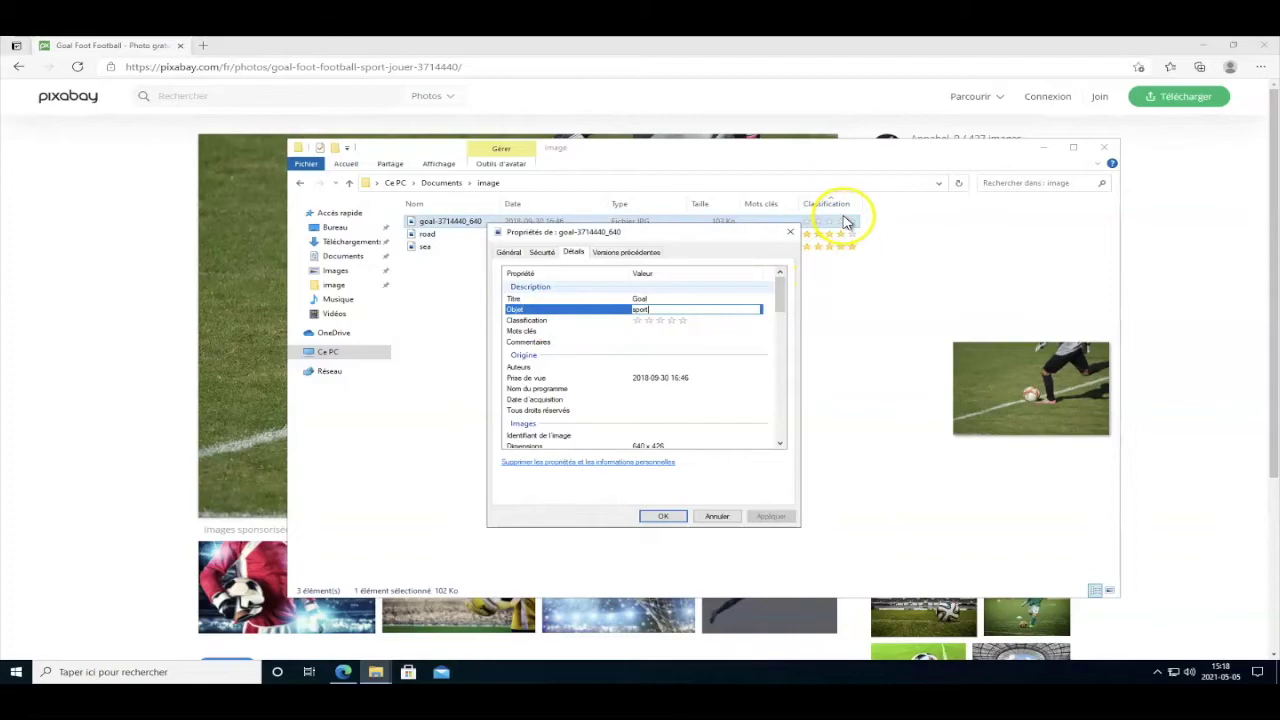
left_click(664, 322)
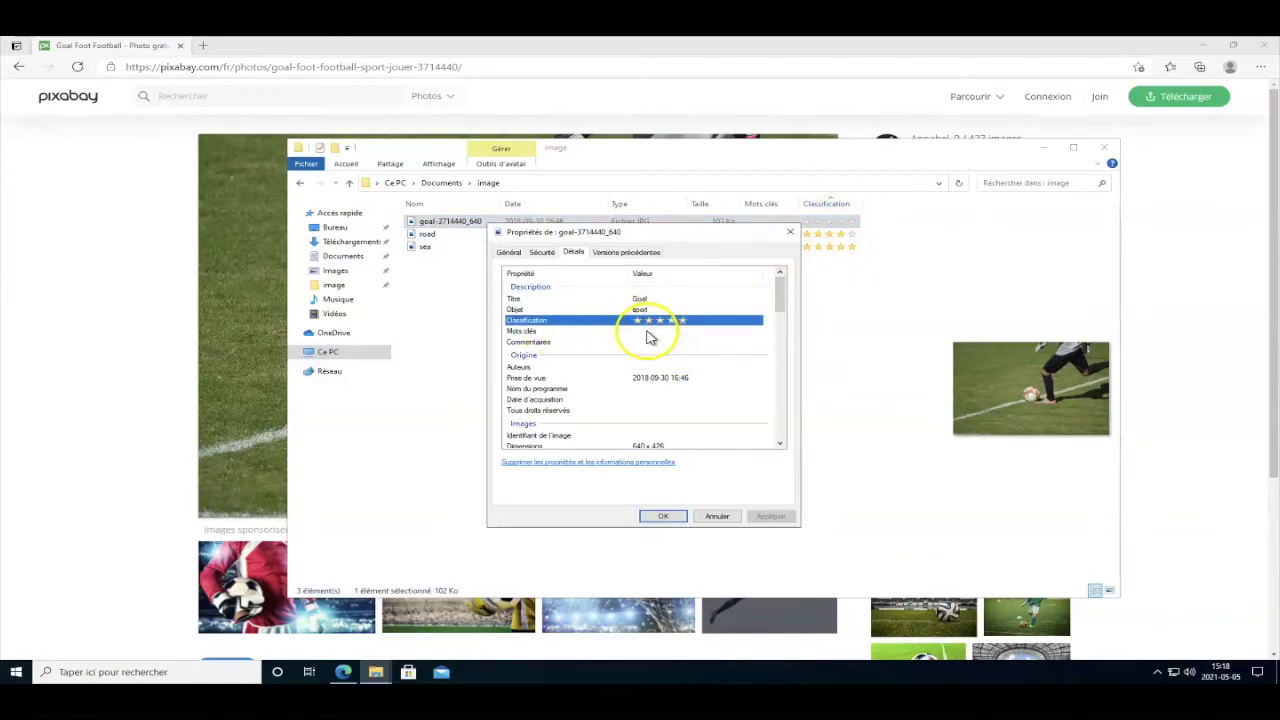
left_click(648, 332)
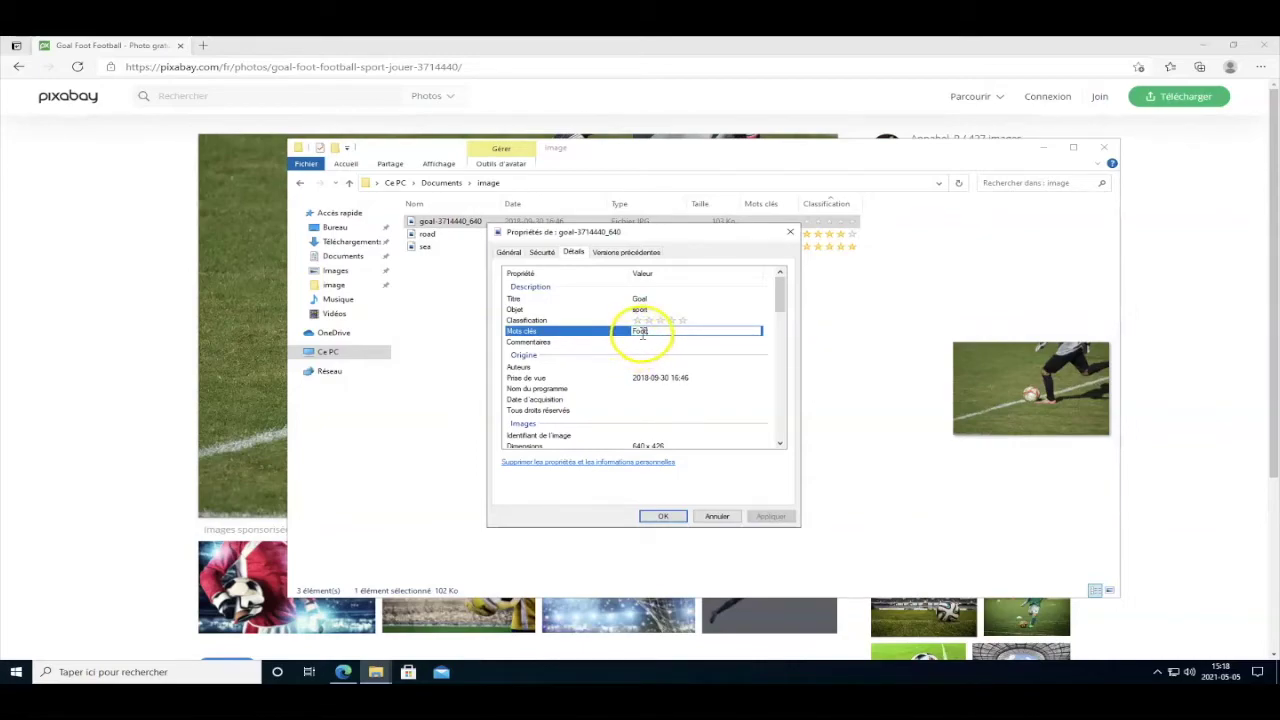
Set the goal photo's Classification to 3 stars, apply the changes and close its properties.
left_click_drag(720, 234, 733, 273)
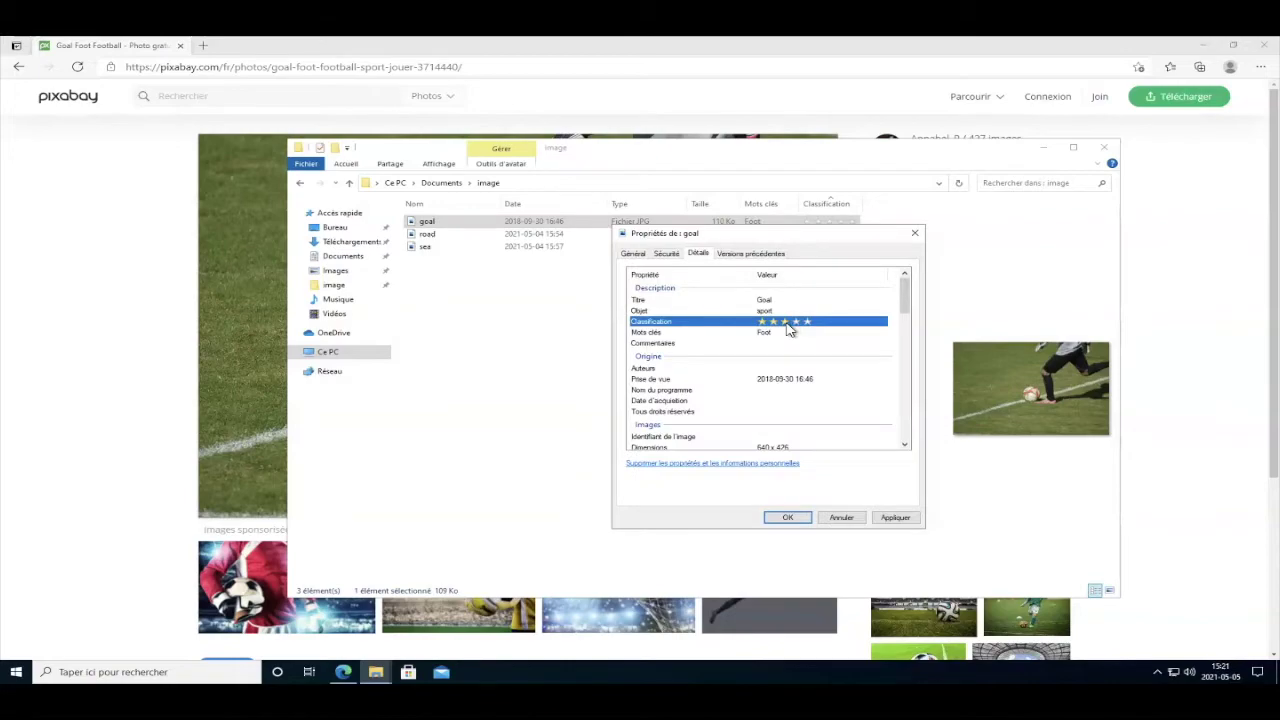
left_click(787, 325)
left_click(895, 518)
left_click(781, 518)
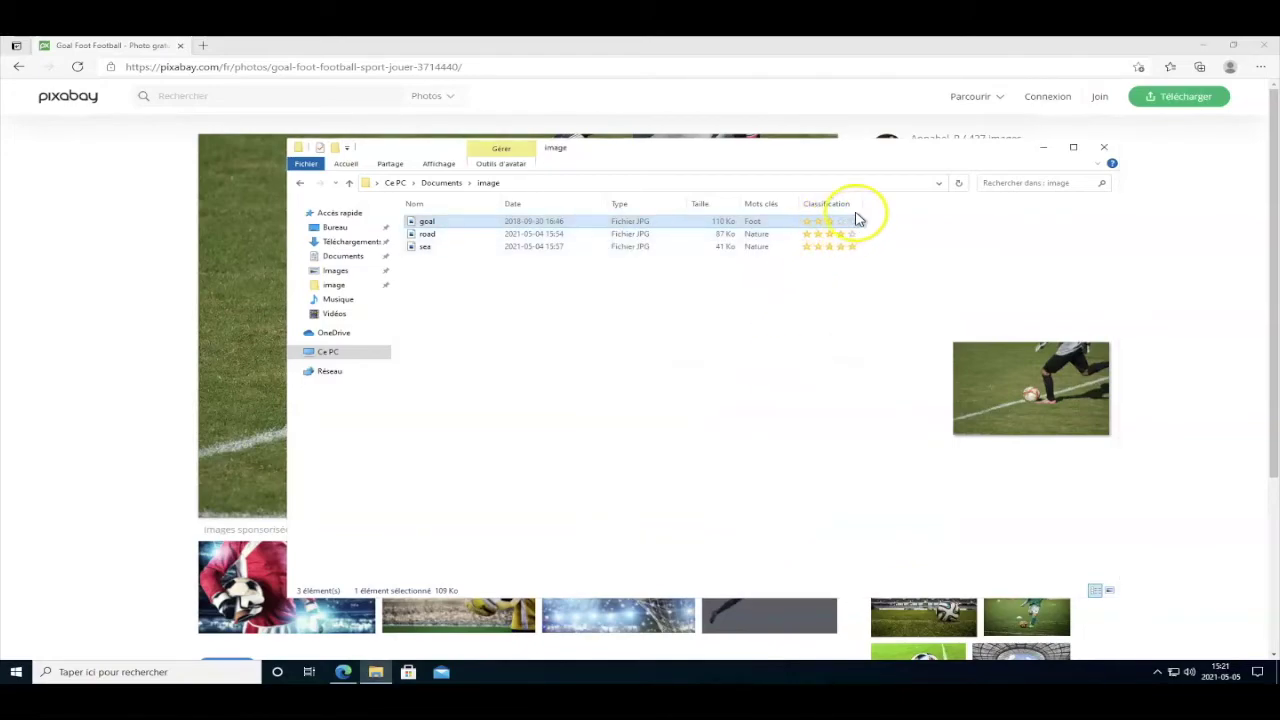
Check the filter choices of the Classification column, then filter the photos by the keyword Foot.
left_click(858, 205)
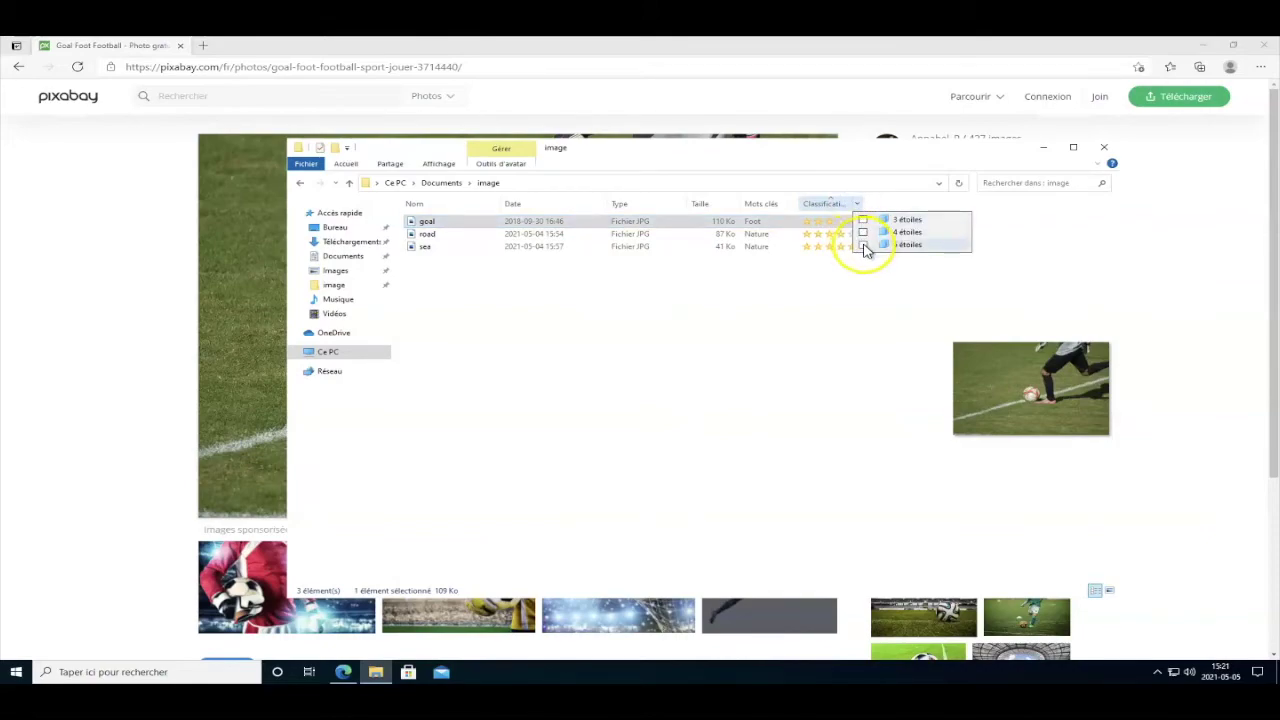
left_click(792, 204)
left_click(800, 220)
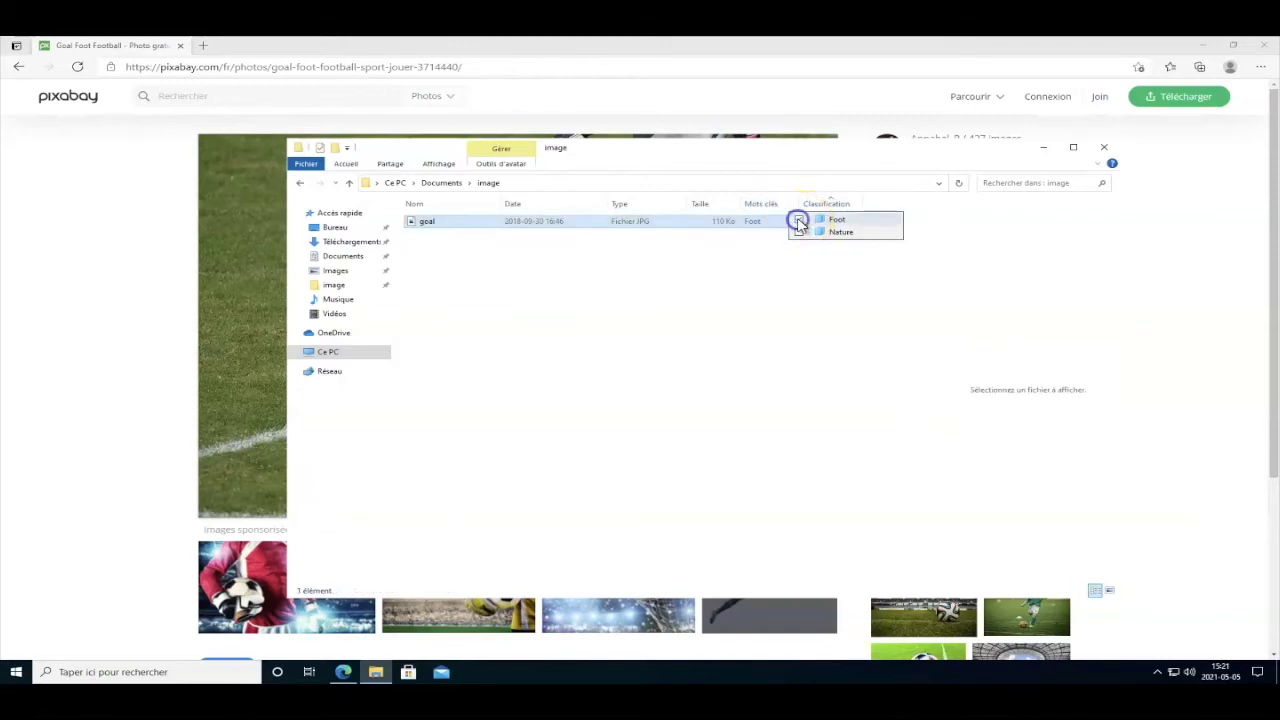
left_click(737, 268)
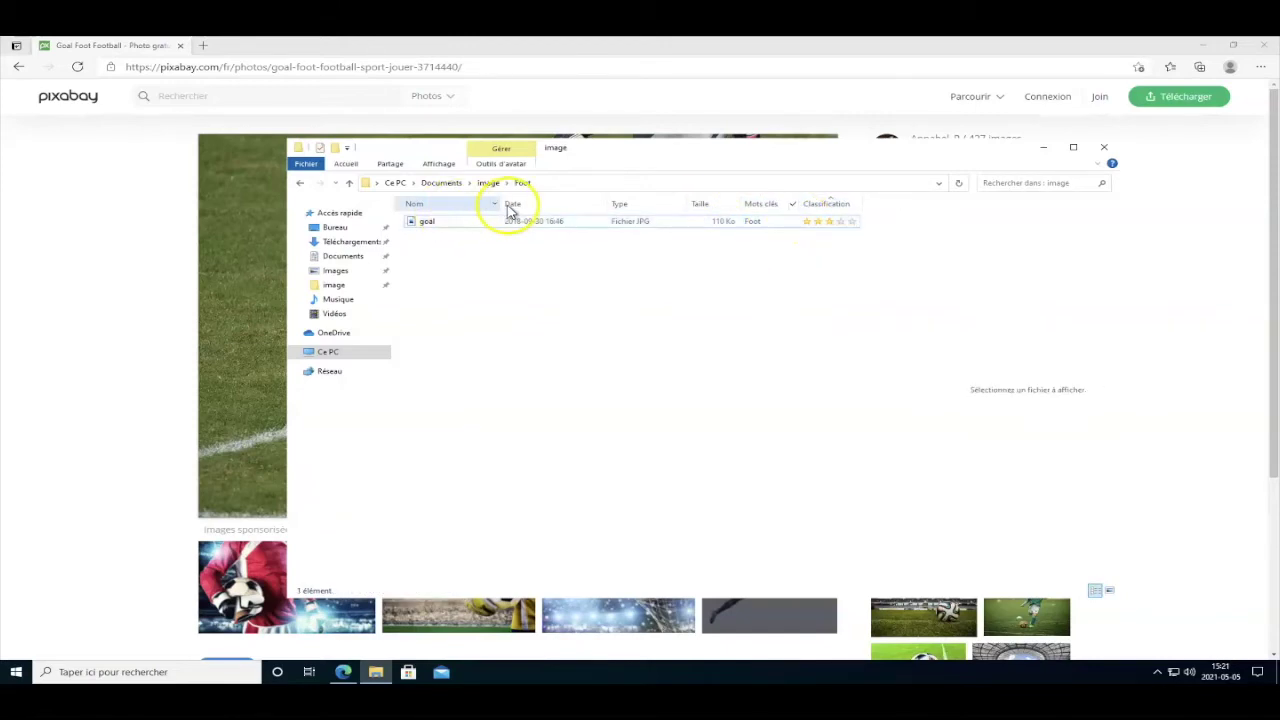
Look through the full list of details that can be shown as folder columns, leaving the selection unchanged.
right_click(582, 205)
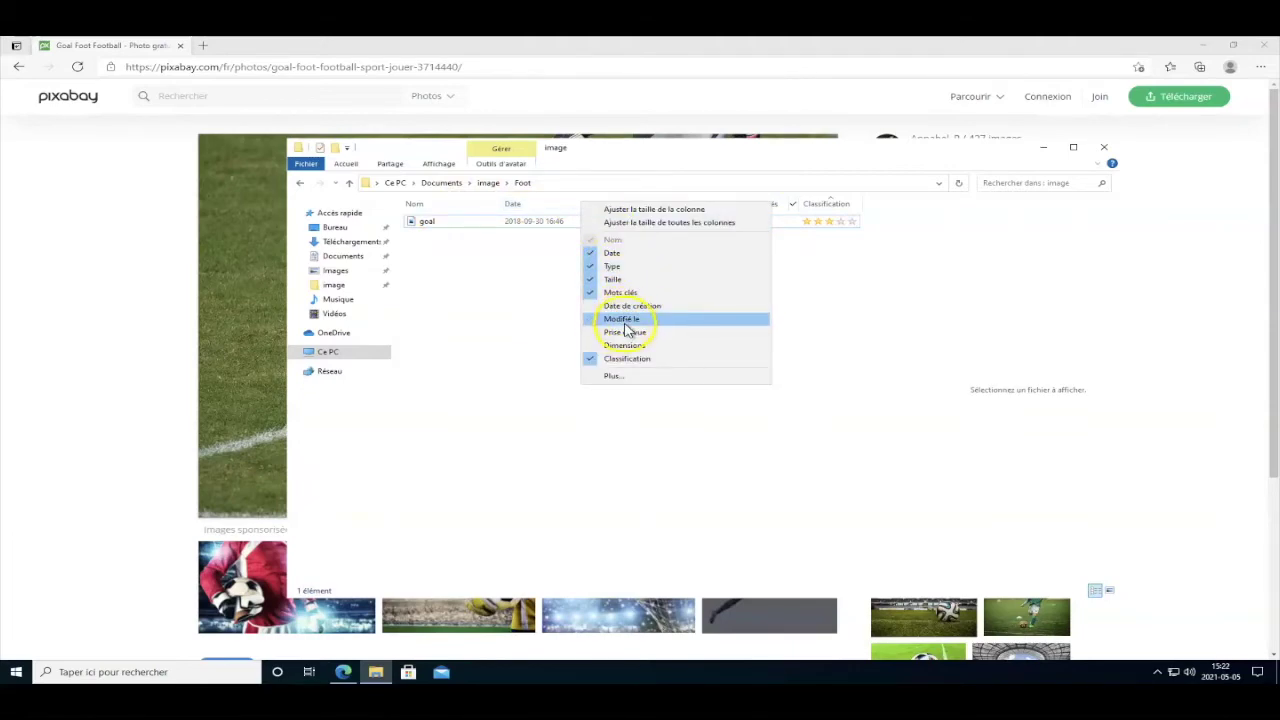
left_click(625, 375)
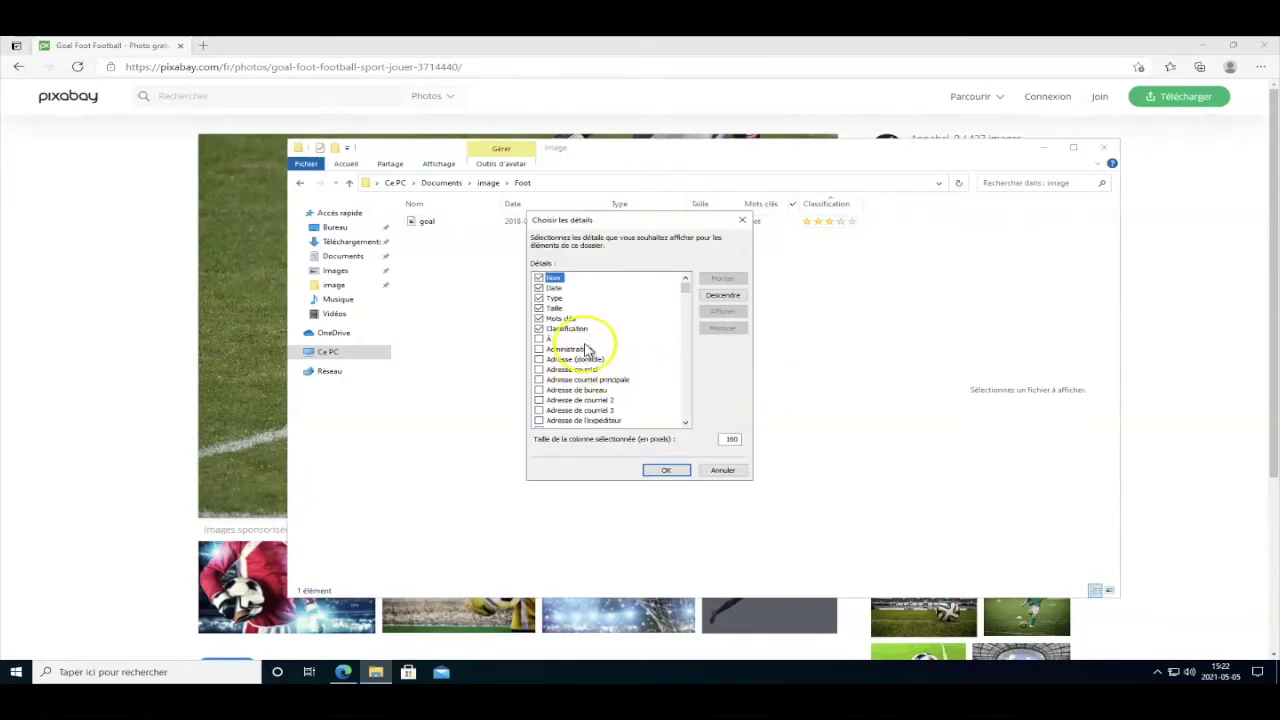
scroll(600, 356, "down", 10)
scroll(600, 356, "down", 10)
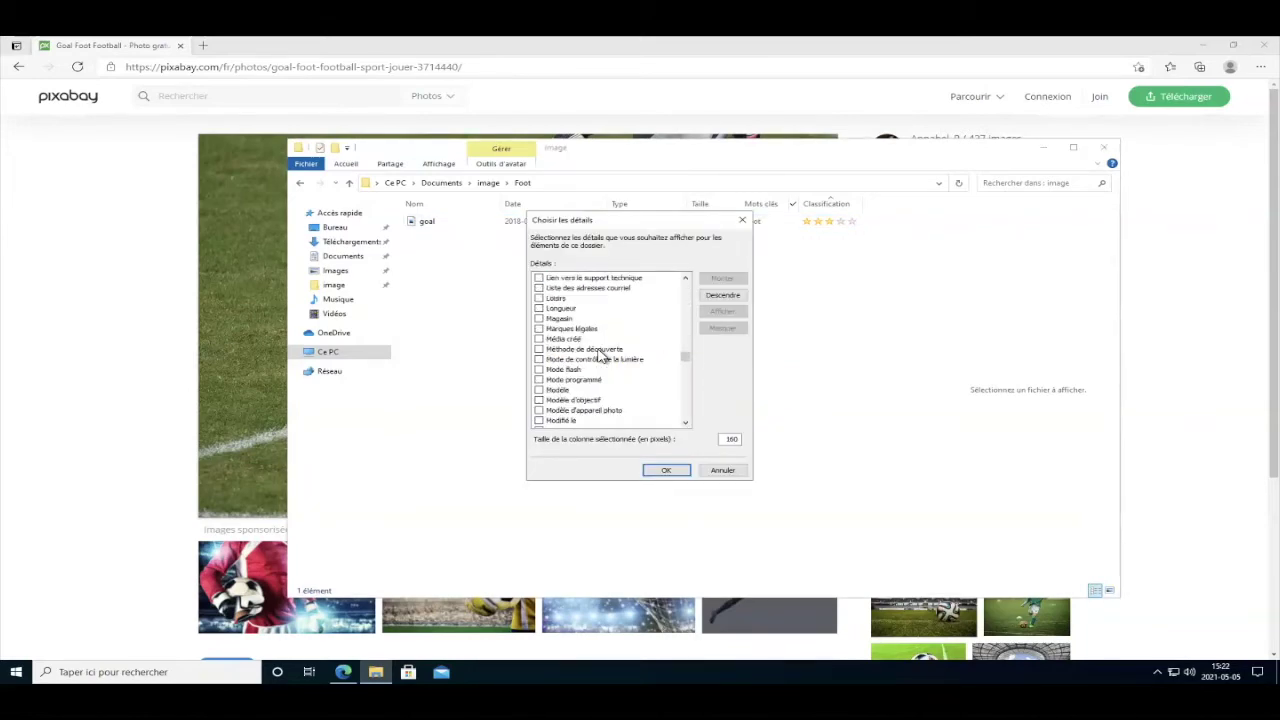
left_click(734, 472)
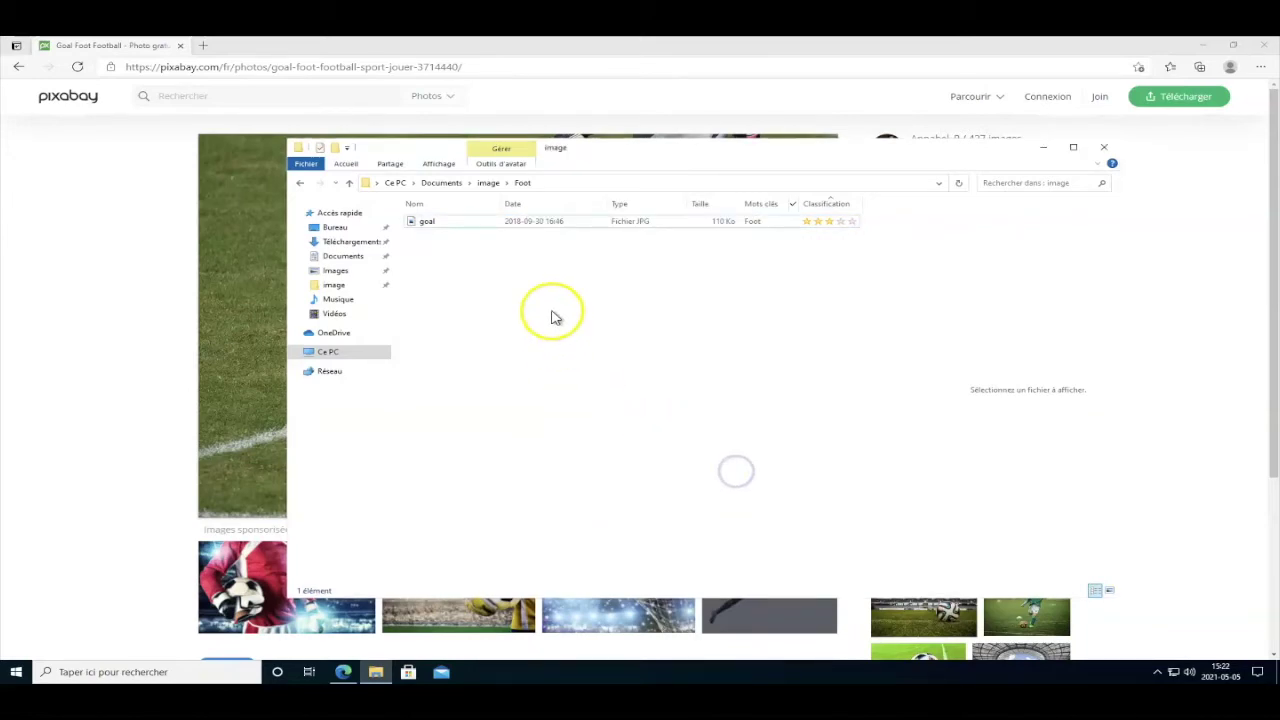
Add the keyword Nature to the Mots clés filter alongside Foot.
left_click(792, 205)
left_click(799, 233)
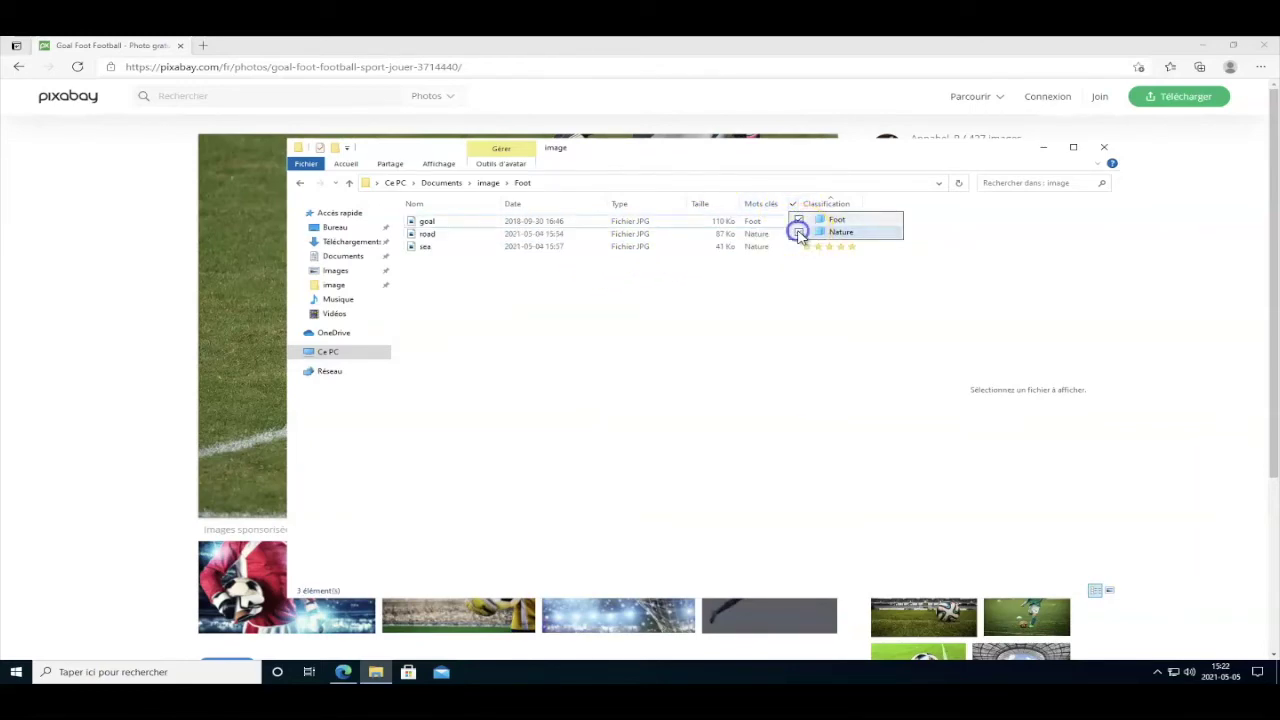